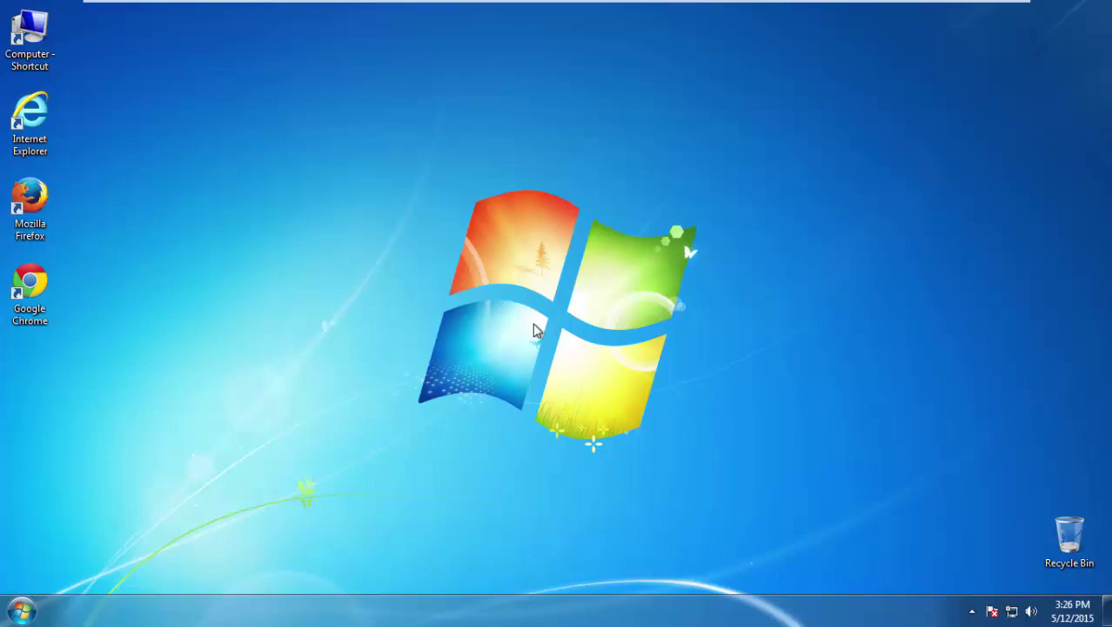
- Open Control Panel's installed programs list sorted by install date, newest first
{"action": "left_click", "coordinate": [21, 610]}
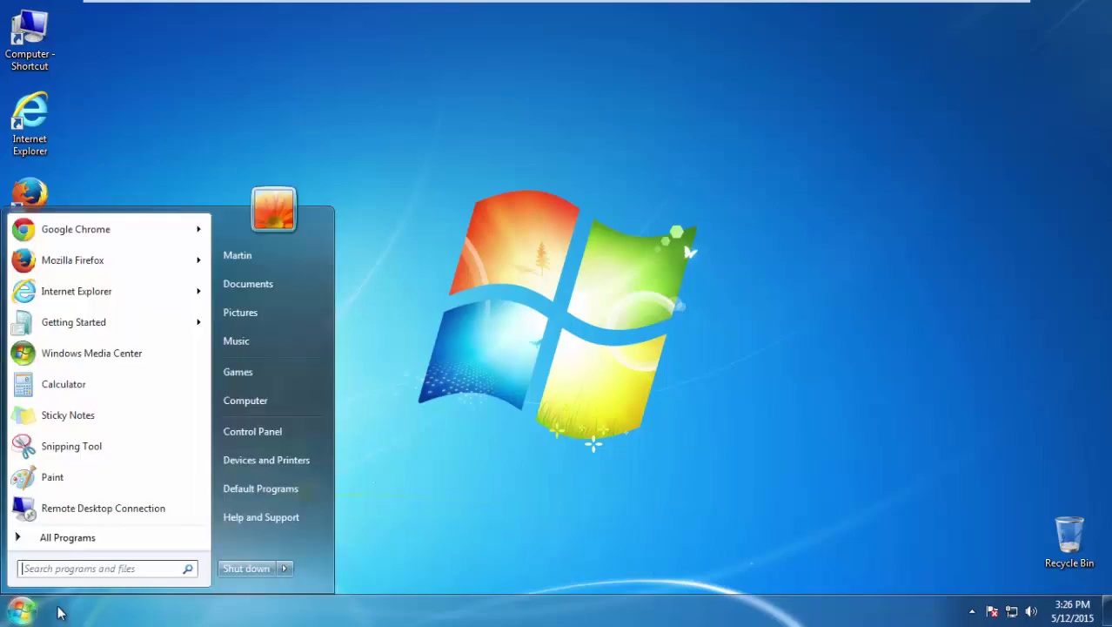
{"action": "left_click", "coordinate": [280, 430]}
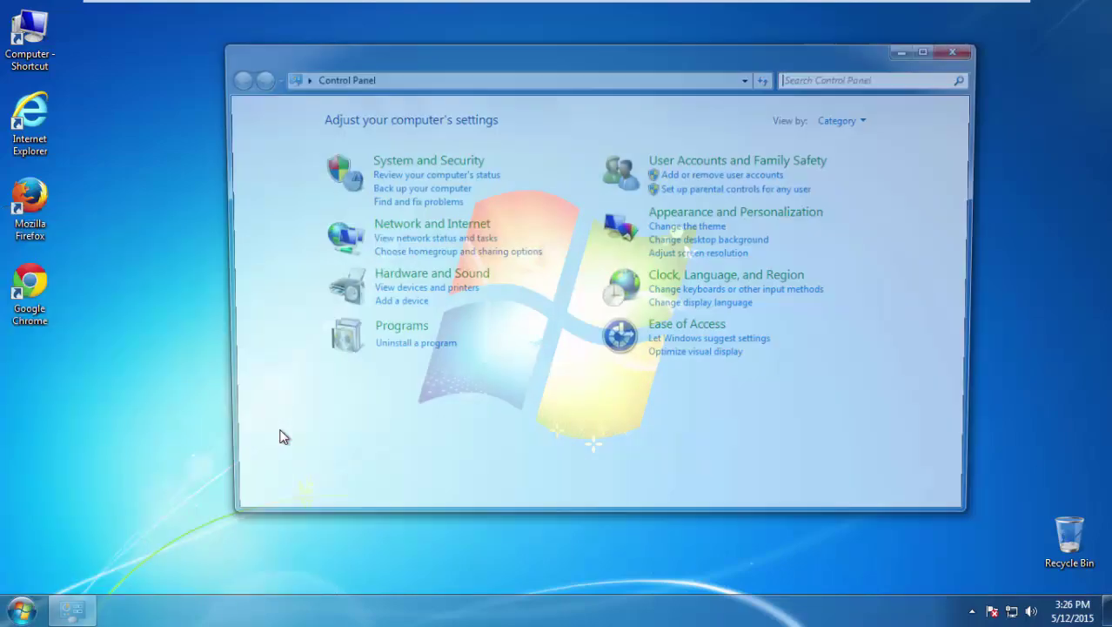
{"action": "left_click", "coordinate": [392, 350]}
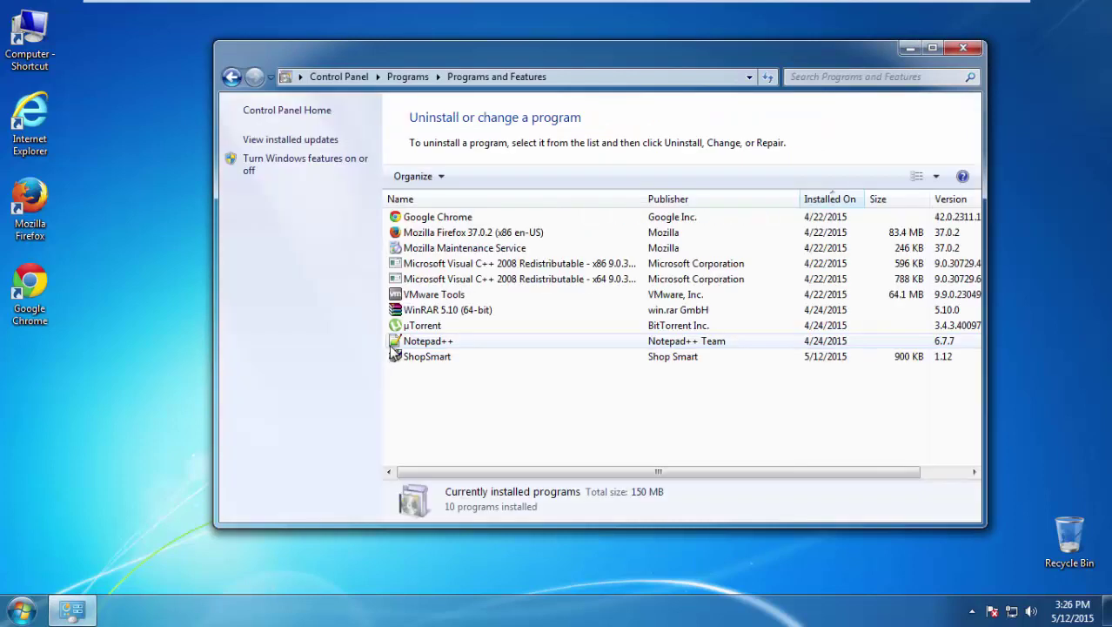
{"action": "left_click", "coordinate": [825, 199]}
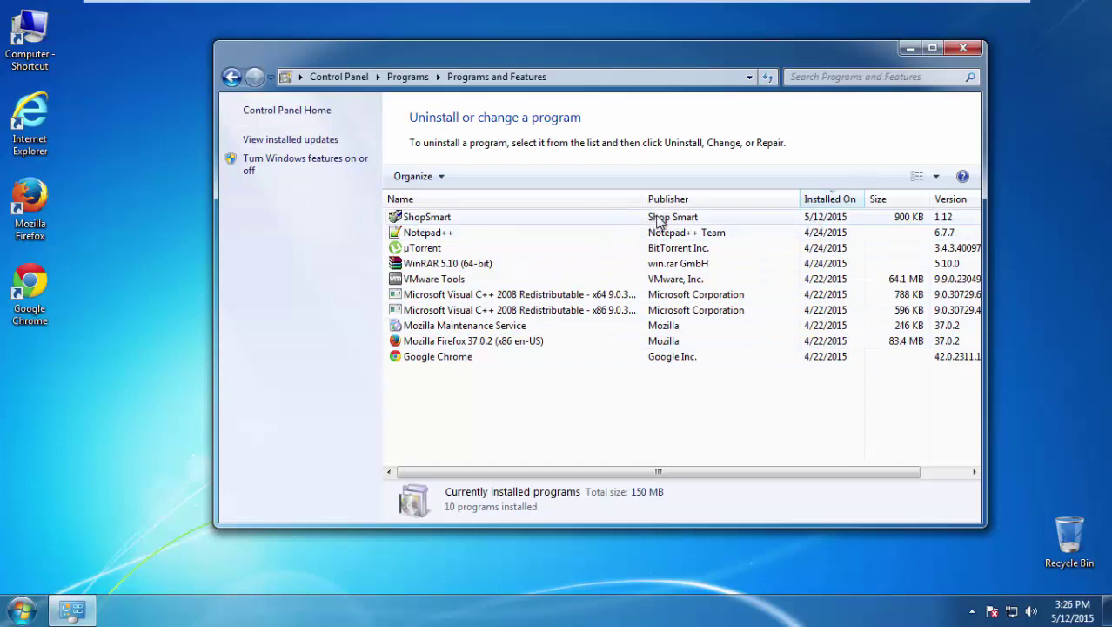
- Uninstall ShopSmart from its right-click menu and finish the uninstall wizard
{"action": "left_click", "coordinate": [423, 220]}
{"action": "right_click", "coordinate": [423, 221]}
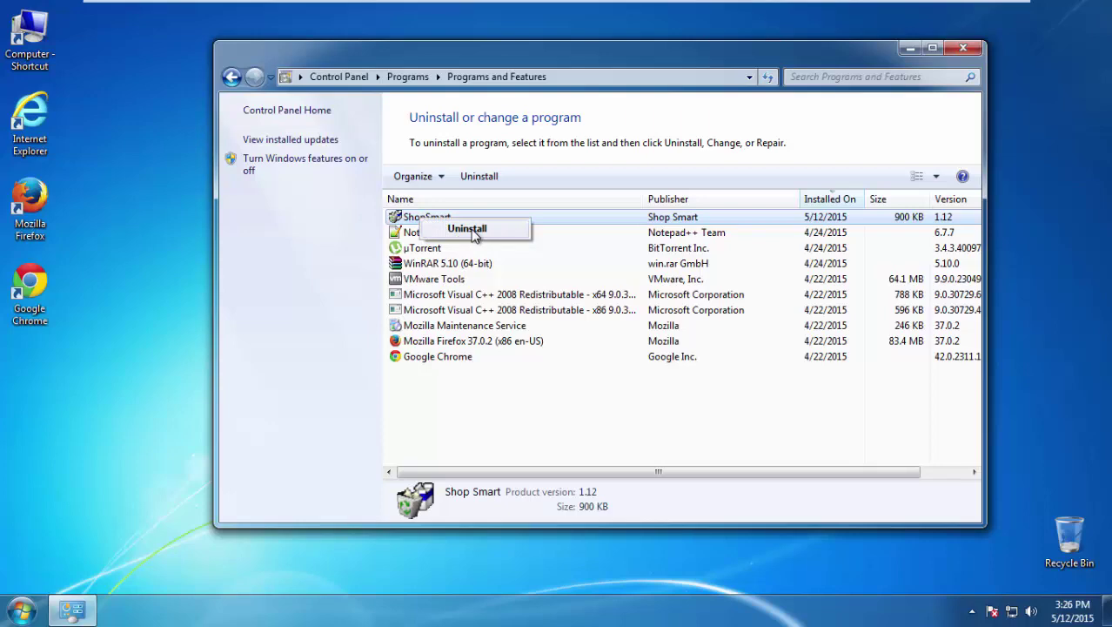
{"action": "left_click", "coordinate": [474, 233]}
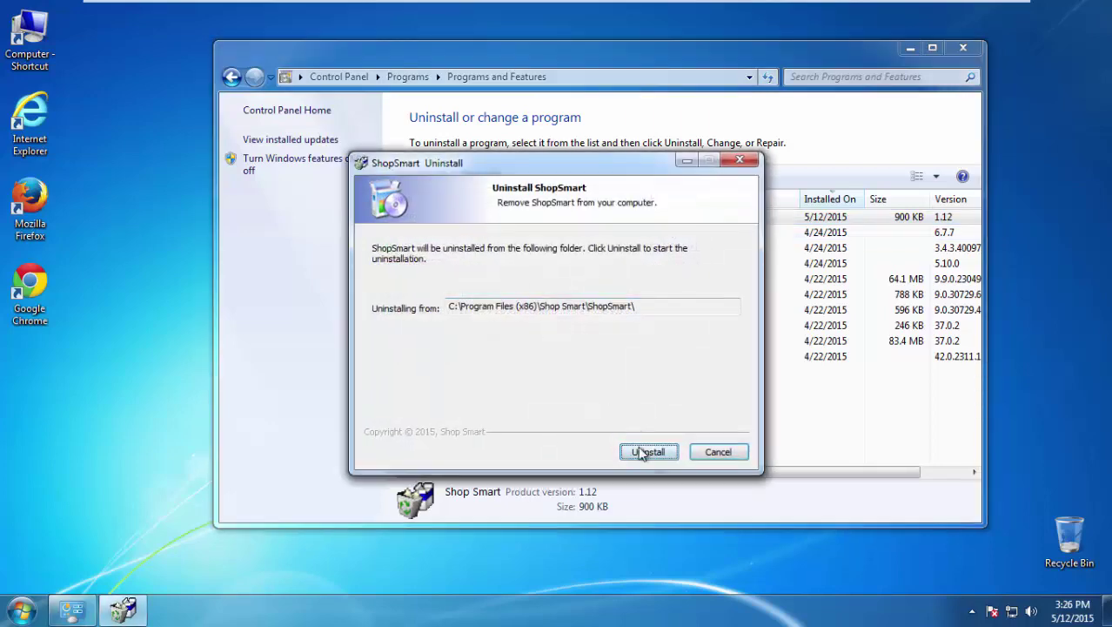
{"action": "left_click", "coordinate": [642, 452]}
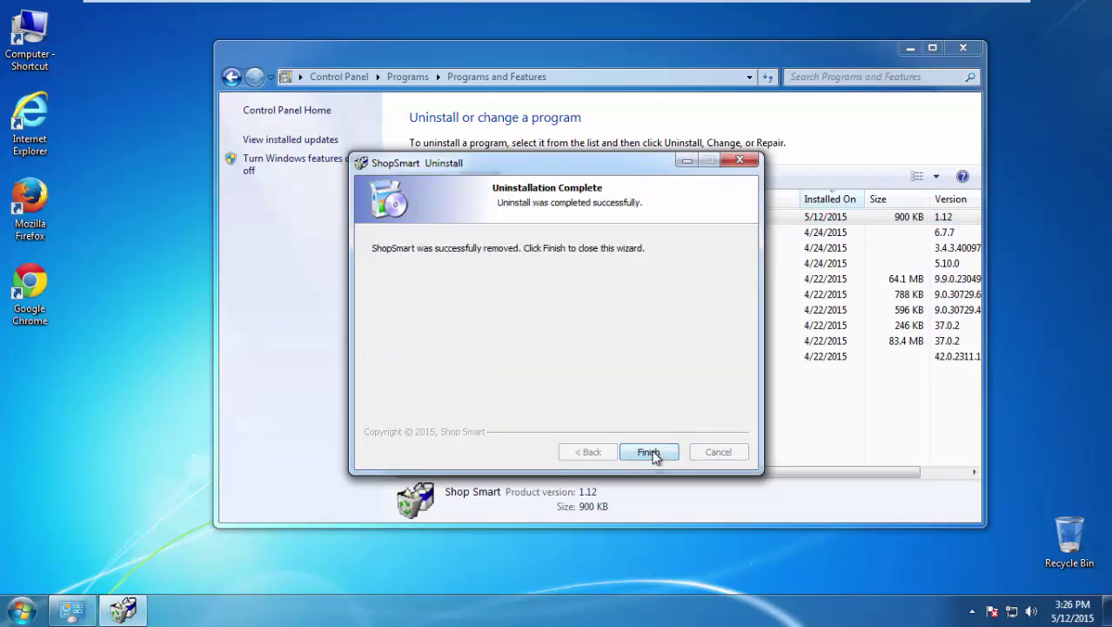
{"action": "left_click", "coordinate": [650, 453]}
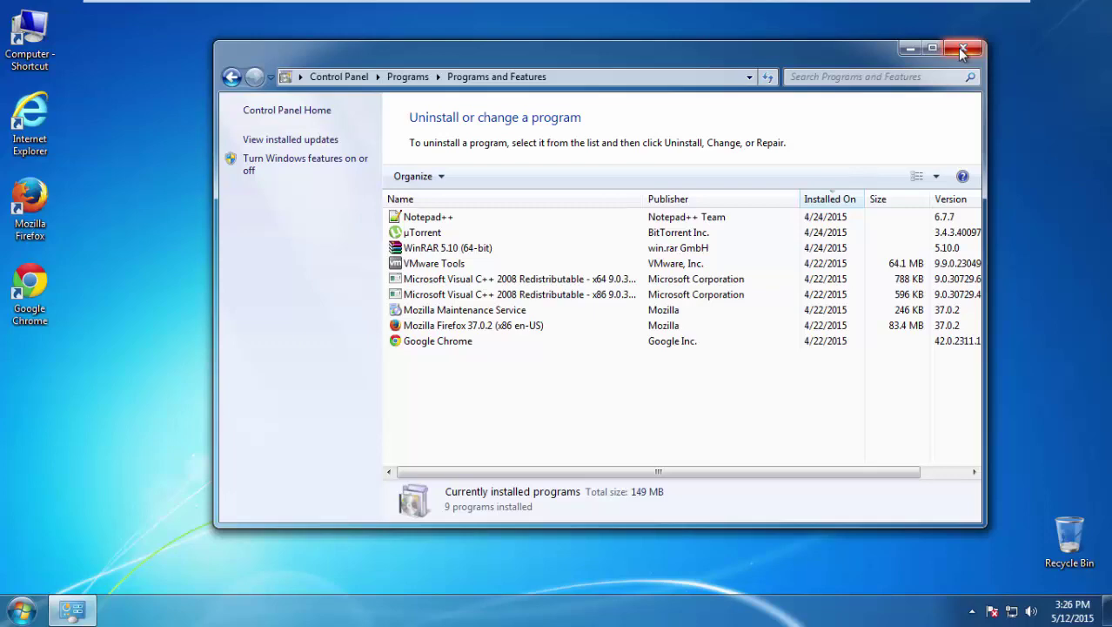
- Close Programs and Features, restart Windows and pick Safe Mode in Advanced Boot Options
{"action": "left_click", "coordinate": [962, 50]}
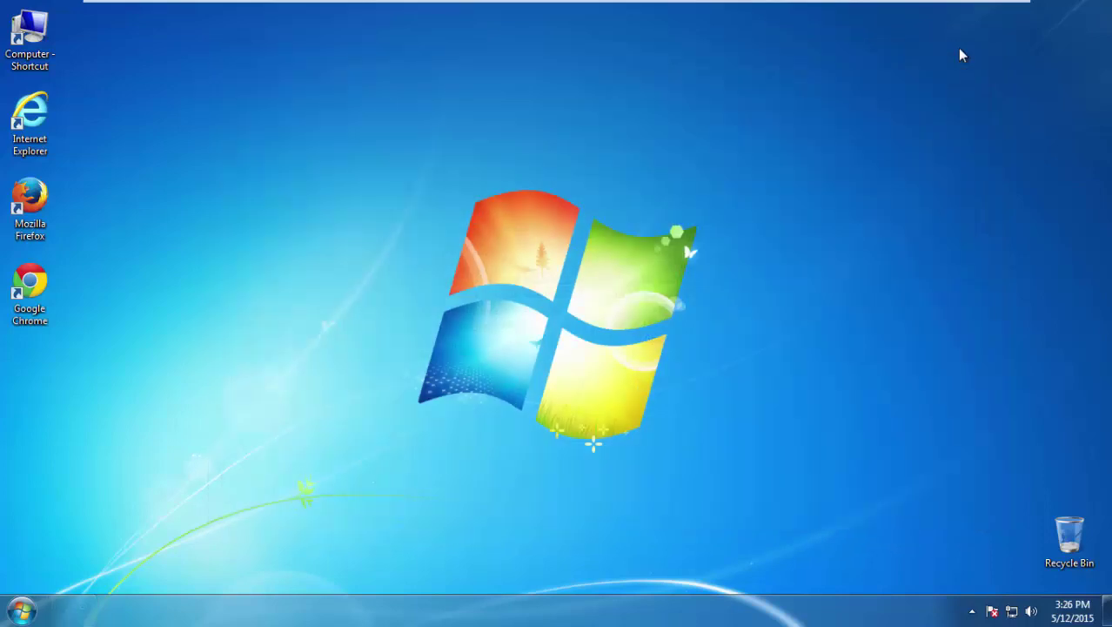
{"action": "left_click", "coordinate": [21, 609]}
{"action": "left_click", "coordinate": [285, 568]}
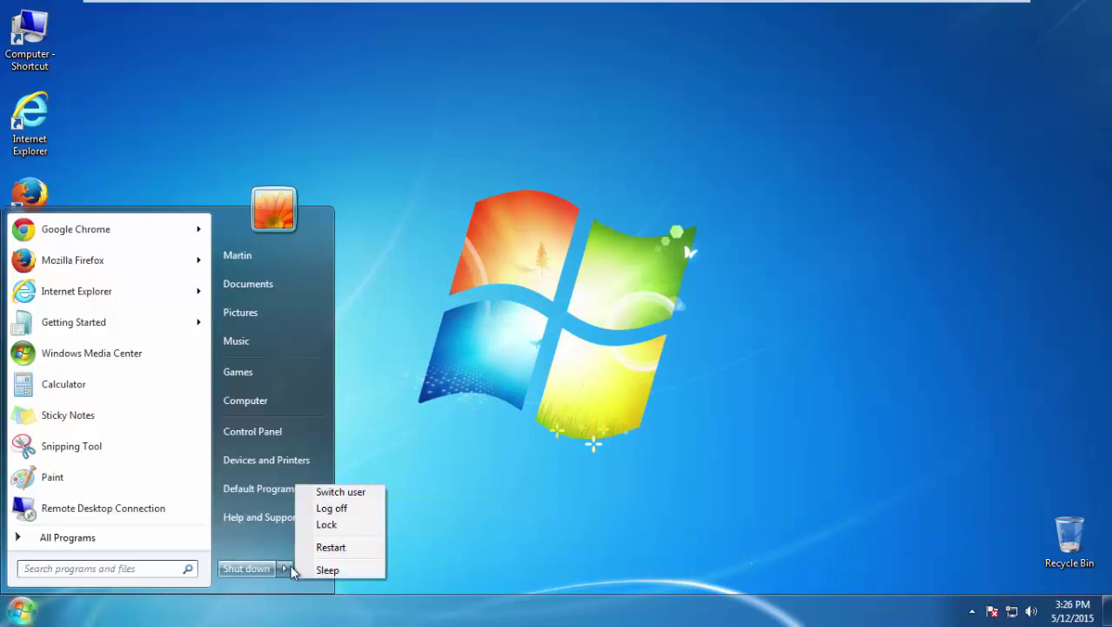
{"action": "left_click", "coordinate": [338, 549]}
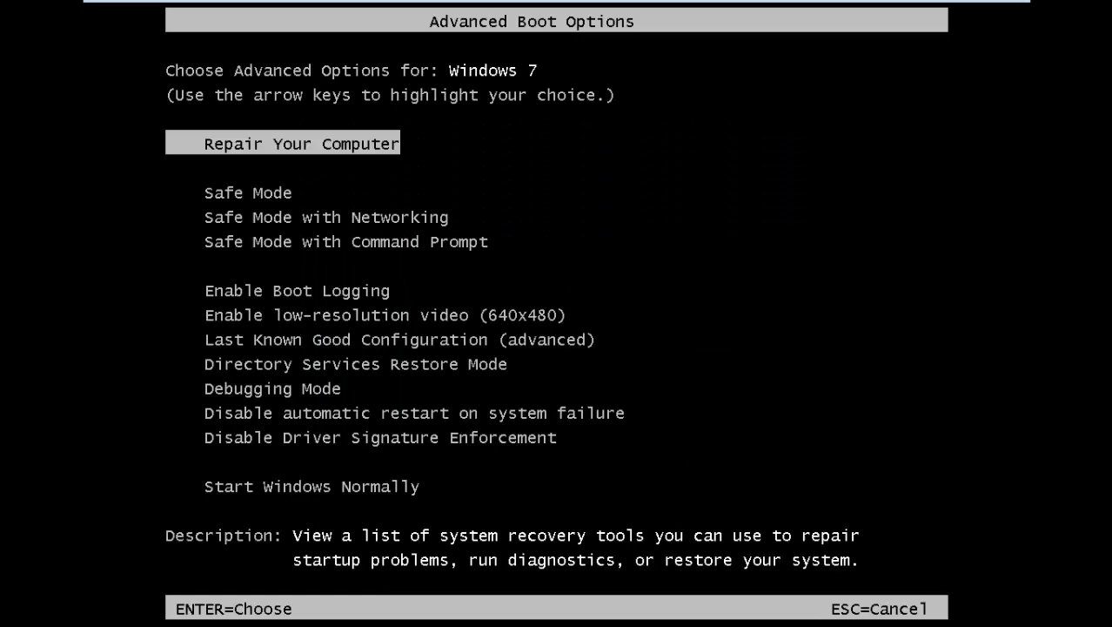
{"action": "key", "text": "Down"}
{"action": "key", "text": "Return"}
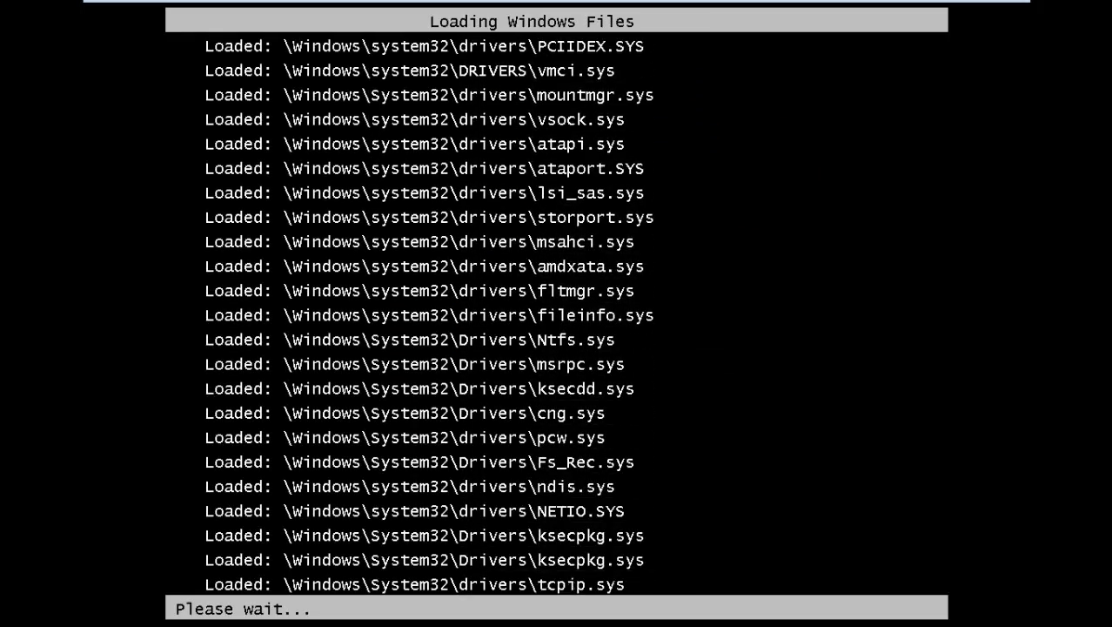
- Launch Registry Editor with a regedit search and expand HKEY_CURRENT_USER
{"action": "left_click", "coordinate": [21, 609]}
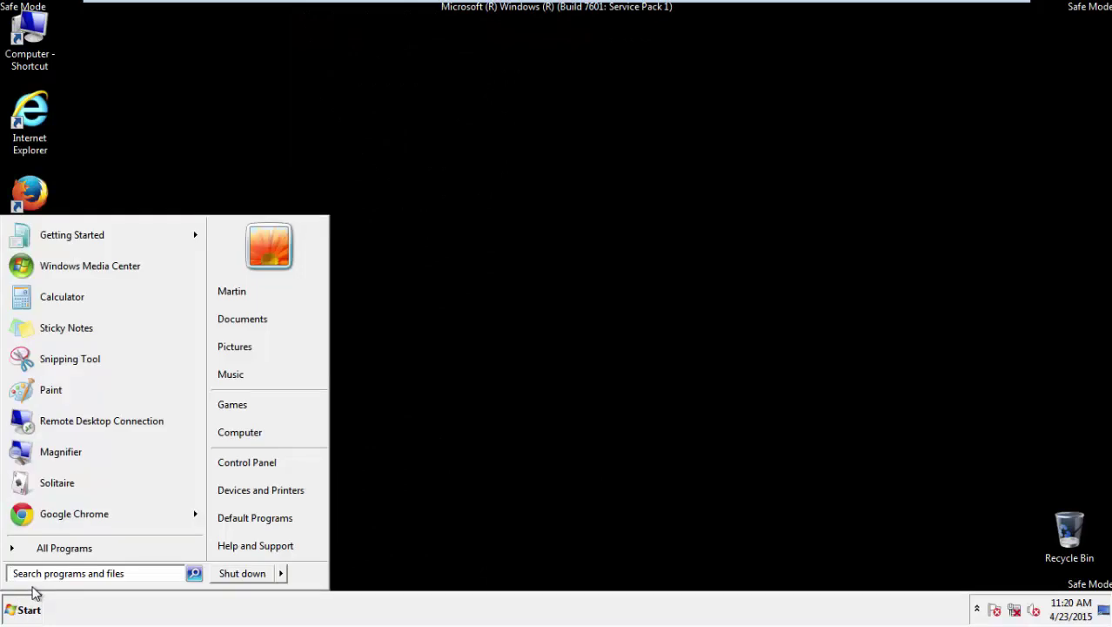
{"action": "type", "text": "r"}
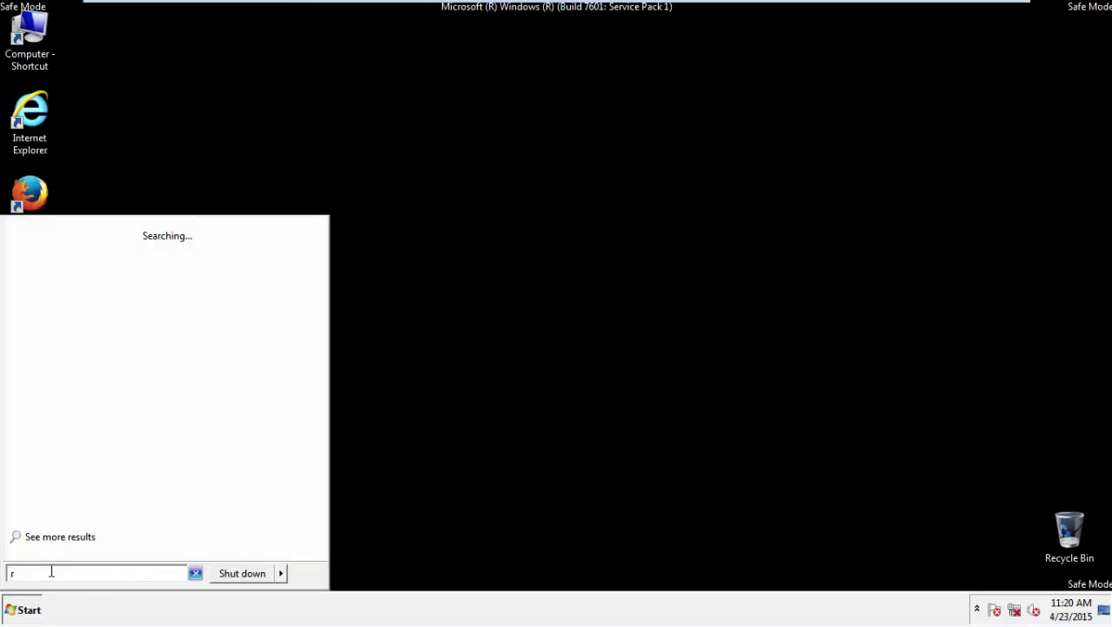
{"action": "type", "text": "egedit"}
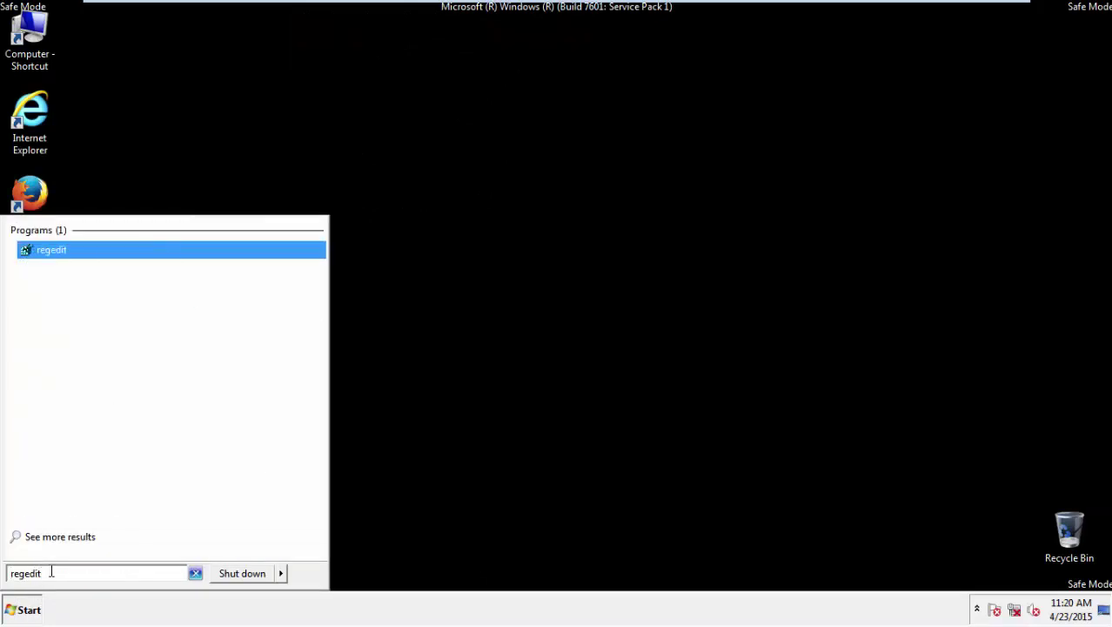
{"action": "key", "text": "Return"}
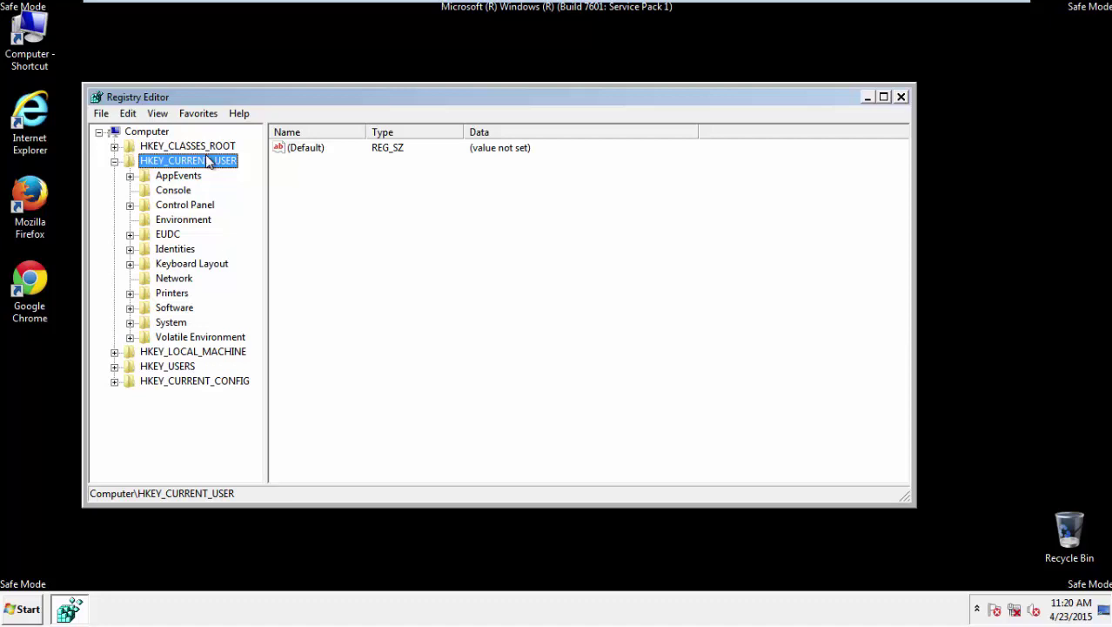
{"action": "left_click", "coordinate": [114, 161]}
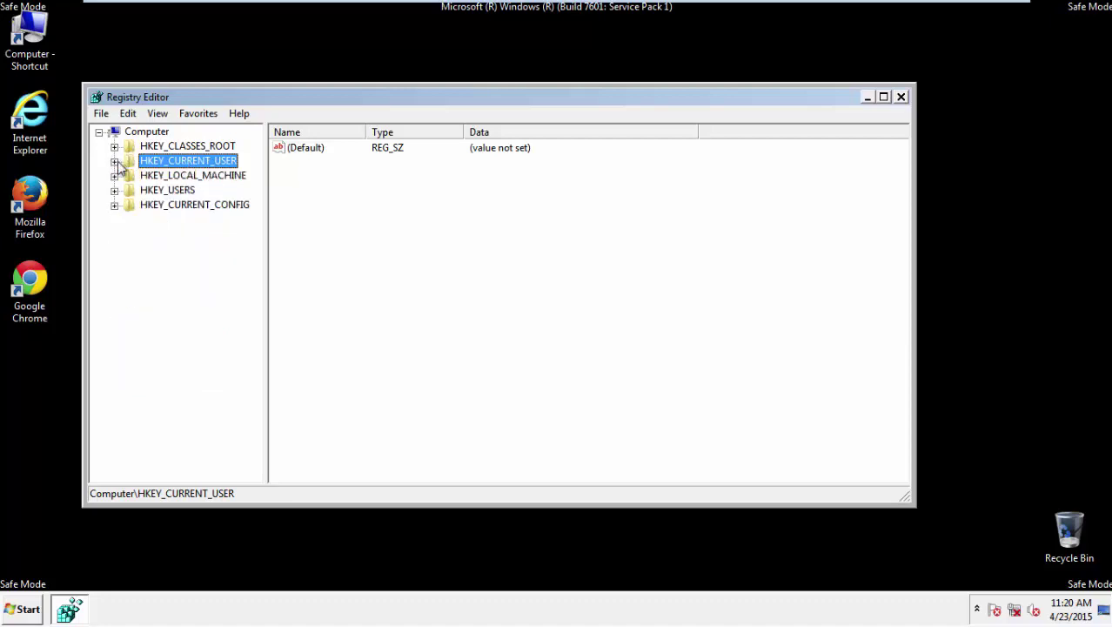
{"action": "double_click", "coordinate": [182, 166]}
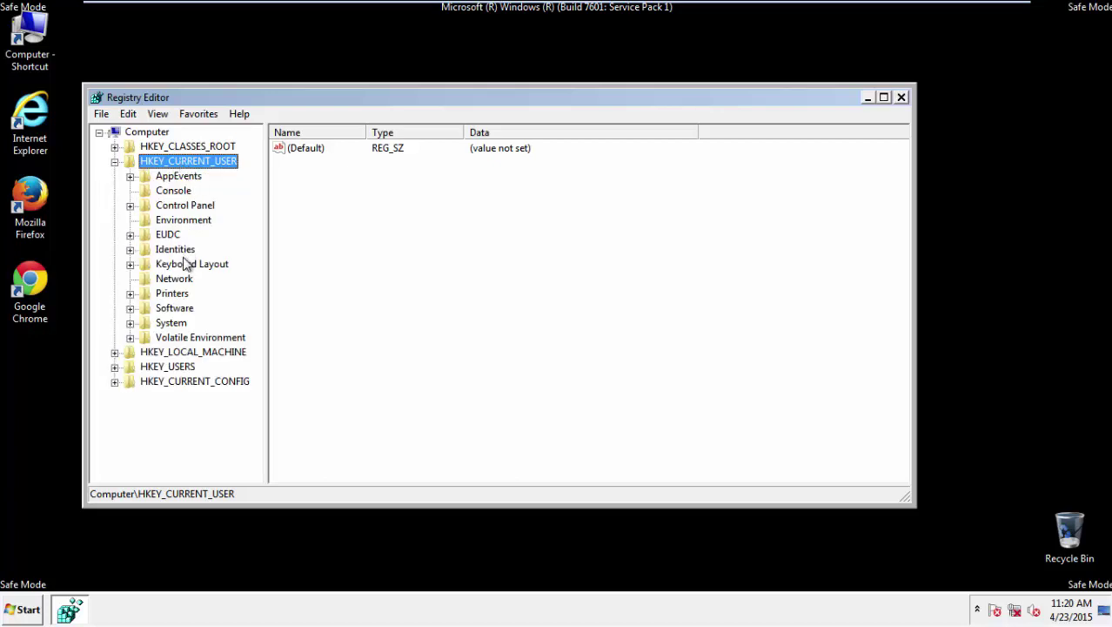
- Navigate to Software\Microsoft\Internet Explorer\Main to view its values
{"action": "double_click", "coordinate": [175, 309]}
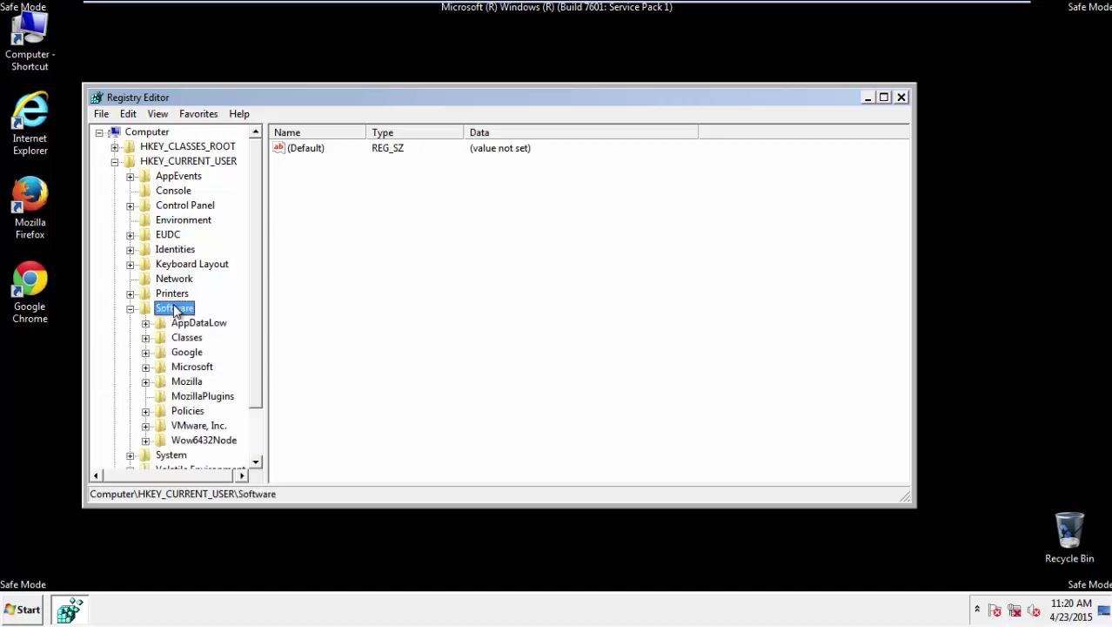
{"action": "double_click", "coordinate": [184, 368]}
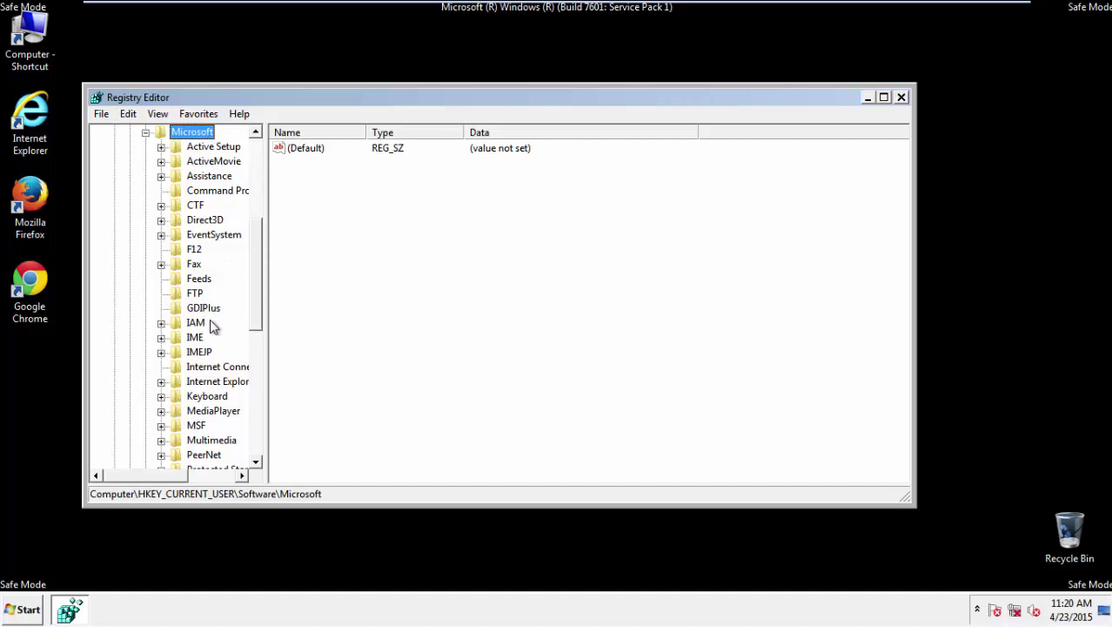
{"action": "double_click", "coordinate": [206, 385]}
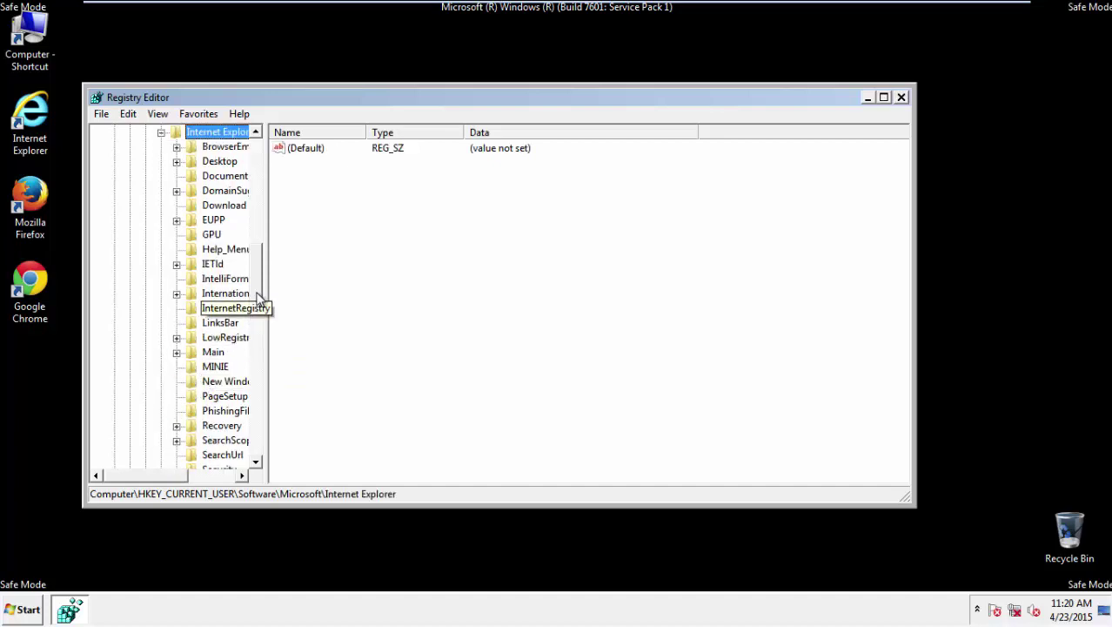
{"action": "scroll", "coordinate": [260, 299], "scroll_direction": "down", "scroll_amount": 2}
{"action": "double_click", "coordinate": [213, 265]}
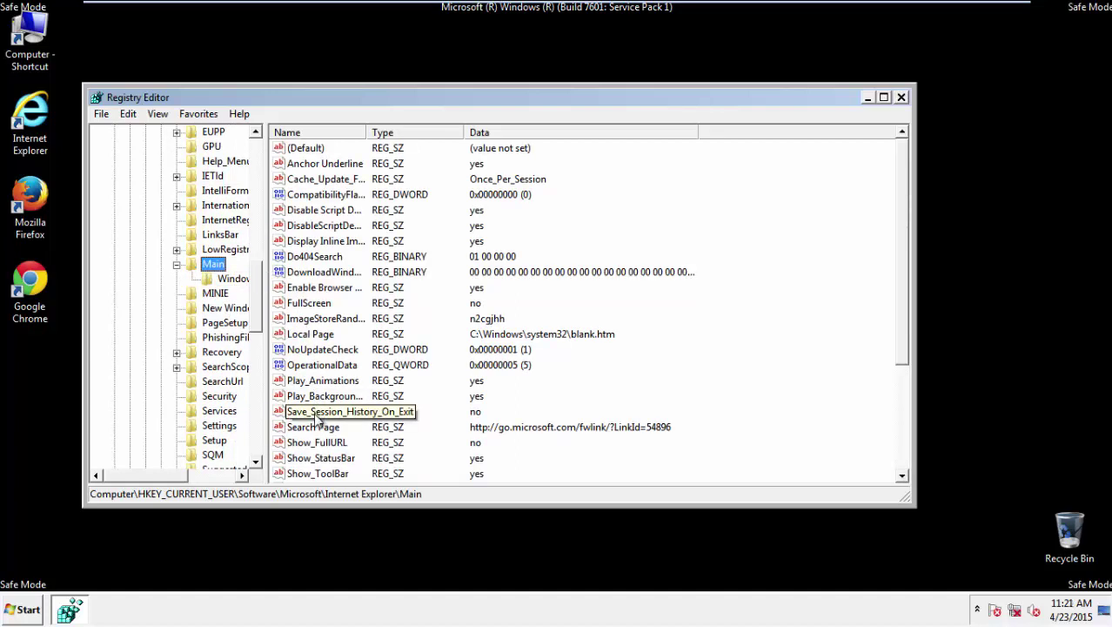
{"action": "scroll", "coordinate": [315, 419], "scroll_direction": "down", "scroll_amount": 2}
{"action": "scroll", "coordinate": [316, 419], "scroll_direction": "down", "scroll_amount": 1}
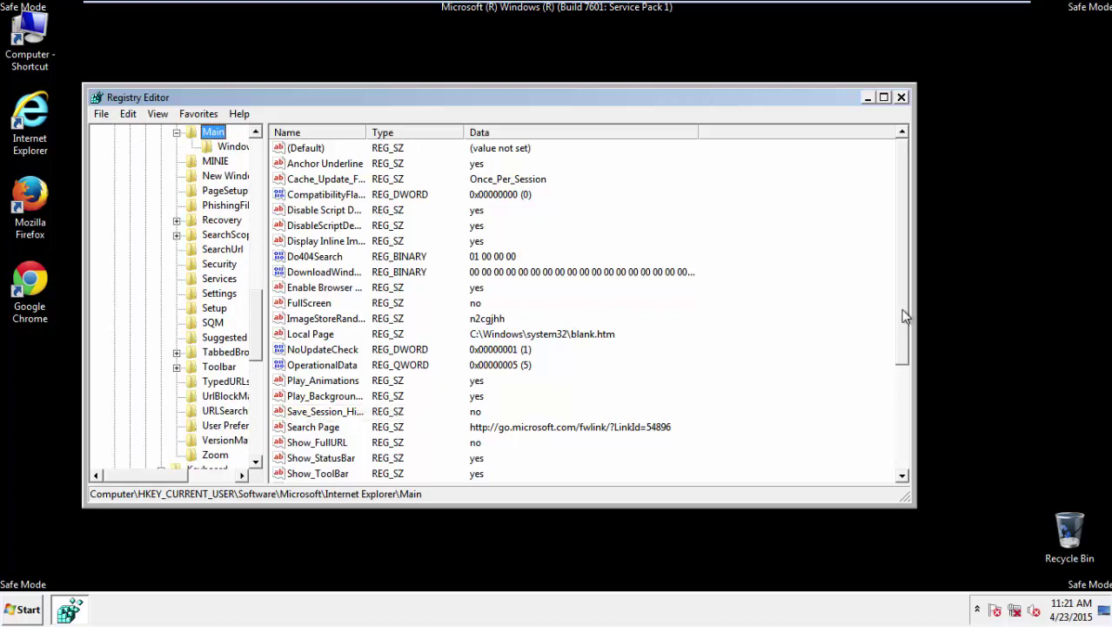
{"action": "left_click_drag", "start_coordinate": [905, 316], "coordinate": [898, 420]}
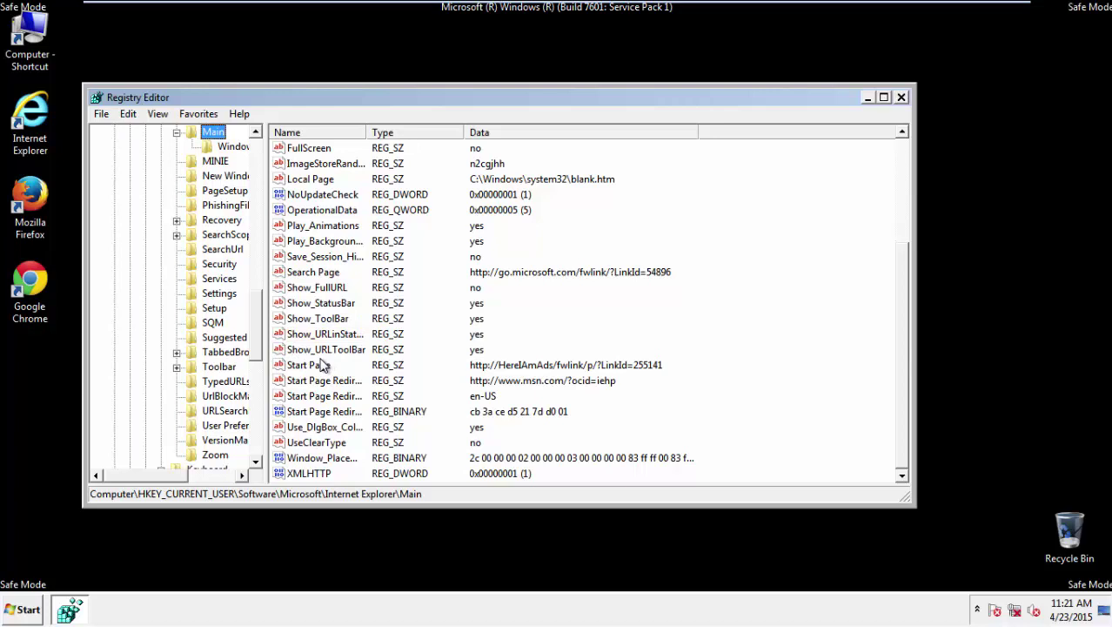
- Delete the hijacked Start Page value, confirm, and close Registry Editor
{"action": "right_click", "coordinate": [309, 366]}
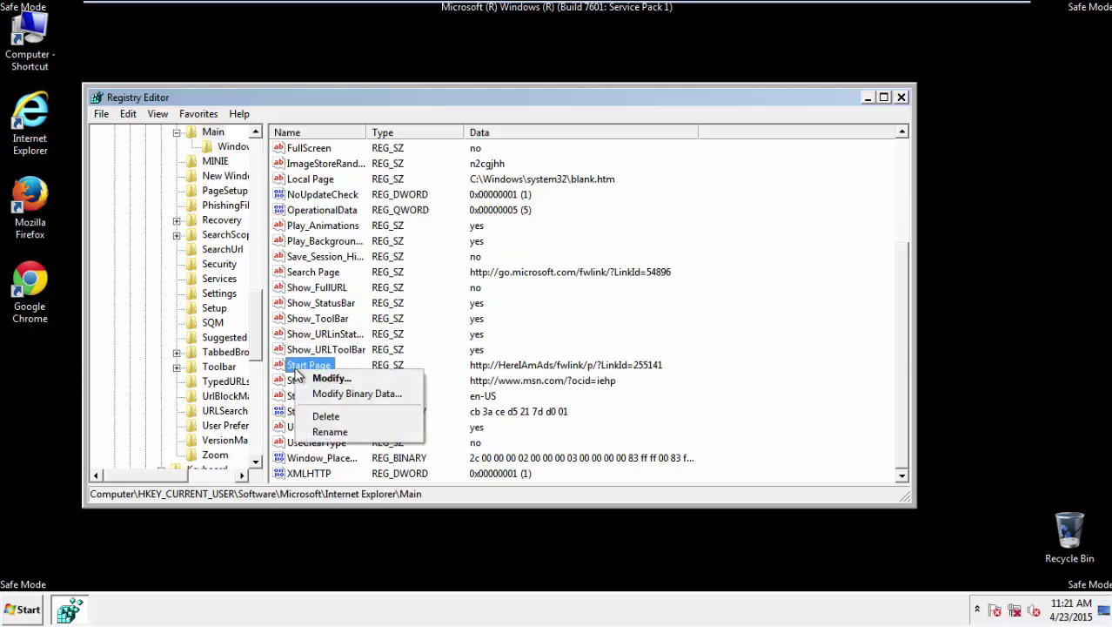
{"action": "left_click", "coordinate": [326, 416]}
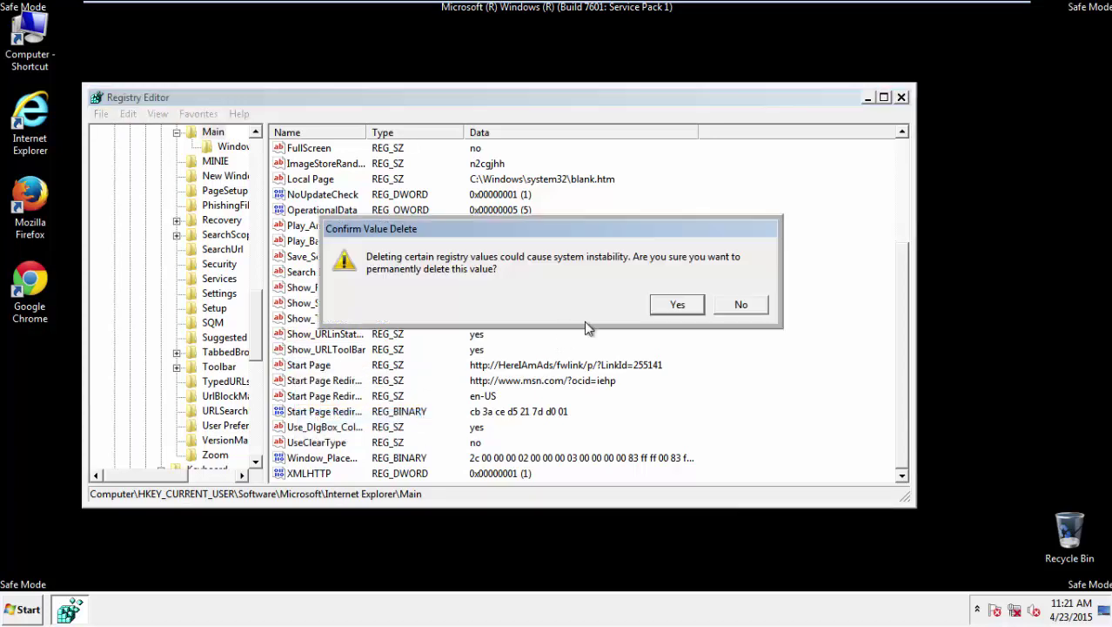
{"action": "left_click", "coordinate": [672, 304]}
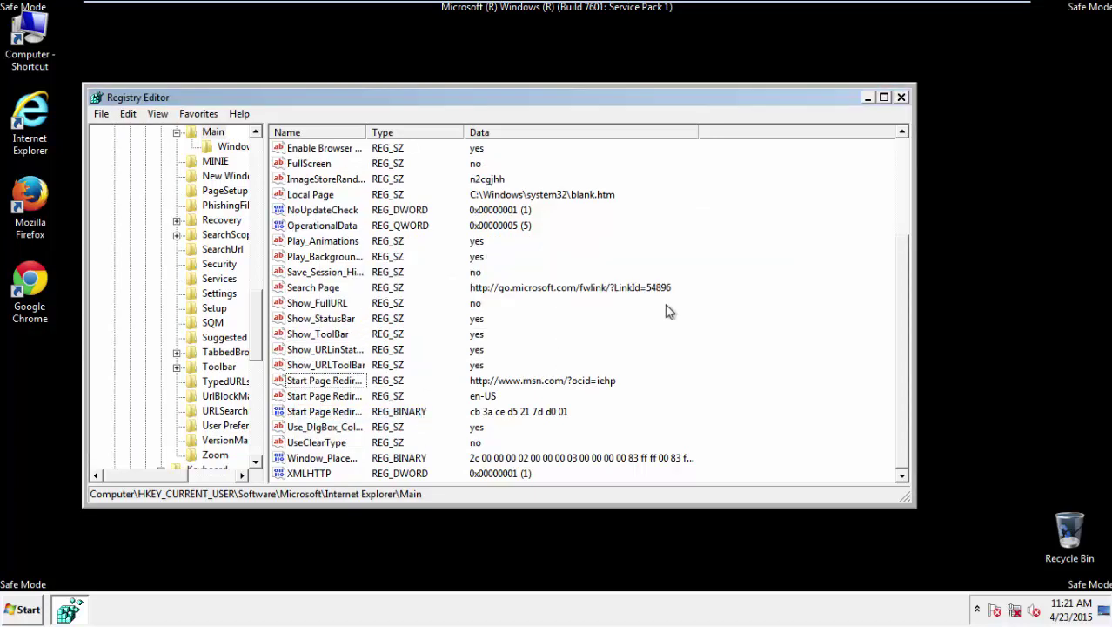
{"action": "left_click", "coordinate": [900, 97]}
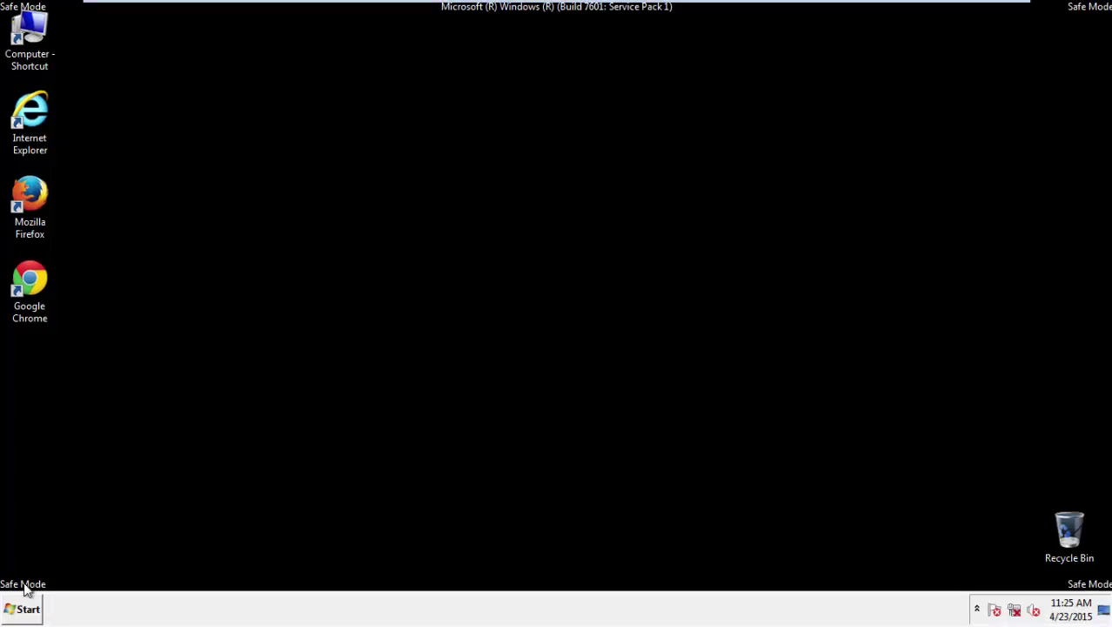
- Launch Firefox, dismiss the default-browser prompt and get the menu bar showing
{"action": "left_click", "coordinate": [40, 204]}
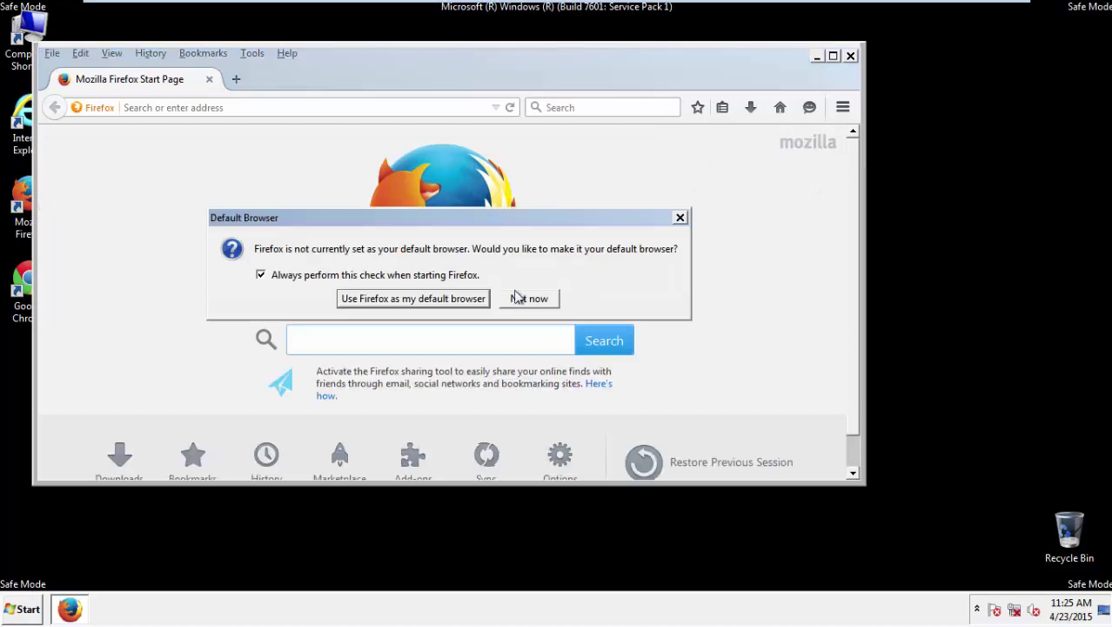
{"action": "left_click", "coordinate": [544, 300]}
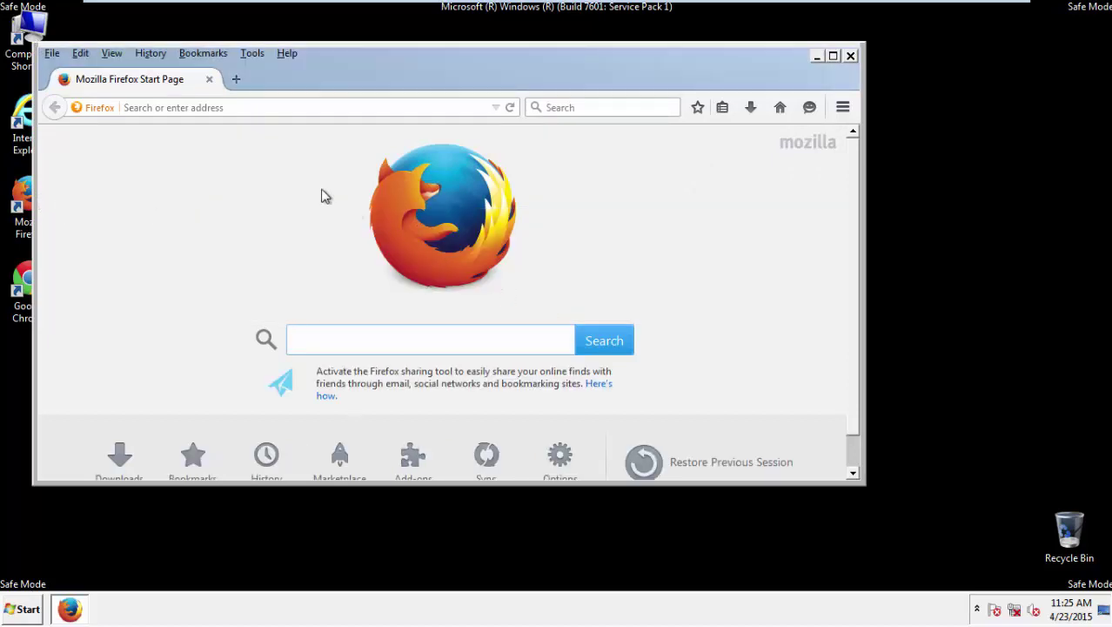
{"action": "right_click", "coordinate": [341, 67]}
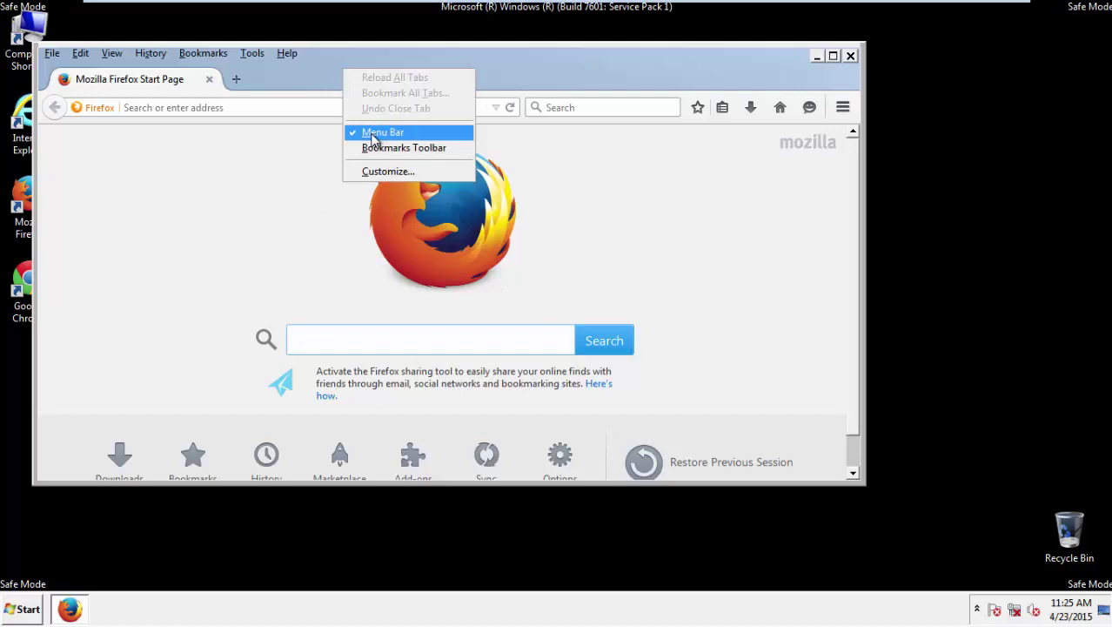
{"action": "left_click", "coordinate": [372, 135]}
{"action": "right_click", "coordinate": [348, 72]}
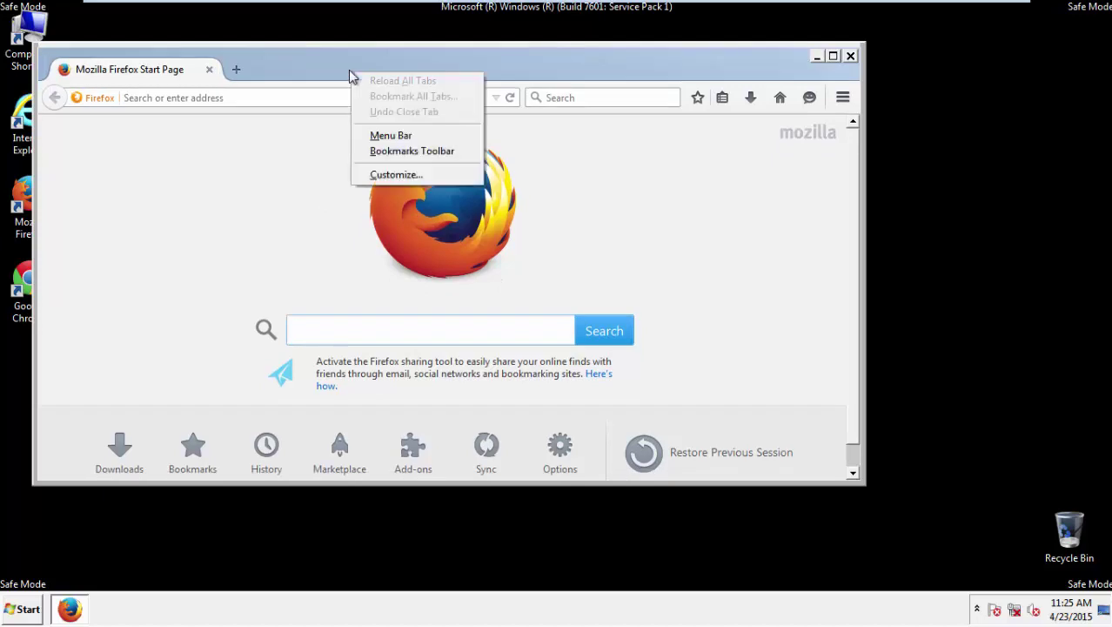
{"action": "left_click", "coordinate": [373, 137]}
- Set Clear Recent History to Everything, with offline website data and site preferences ticked
{"action": "left_click", "coordinate": [159, 57]}
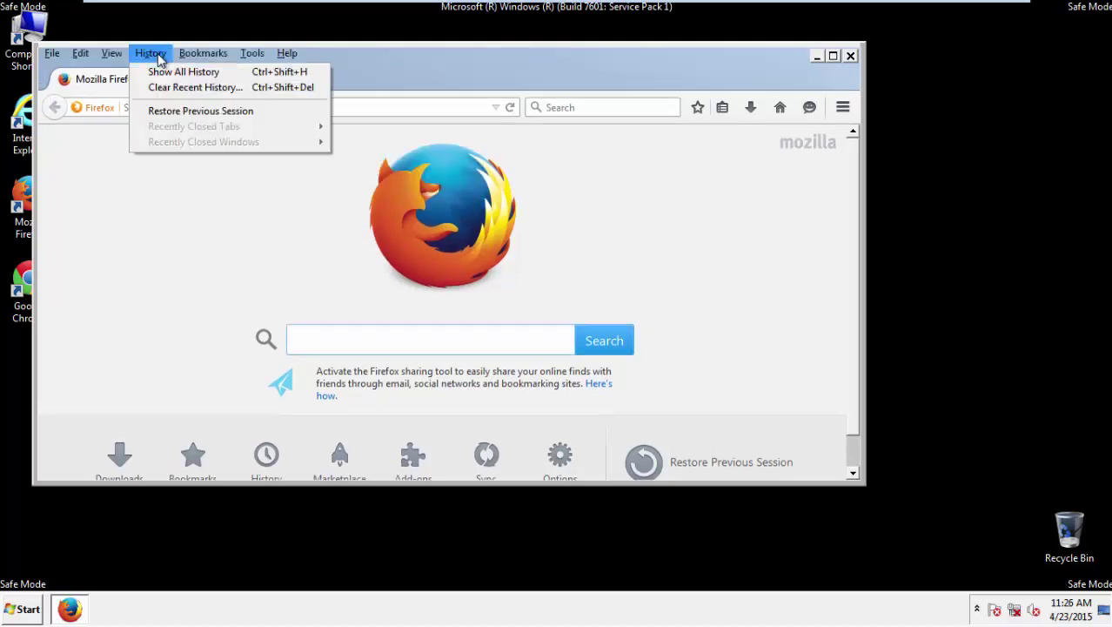
{"action": "left_click", "coordinate": [173, 87]}
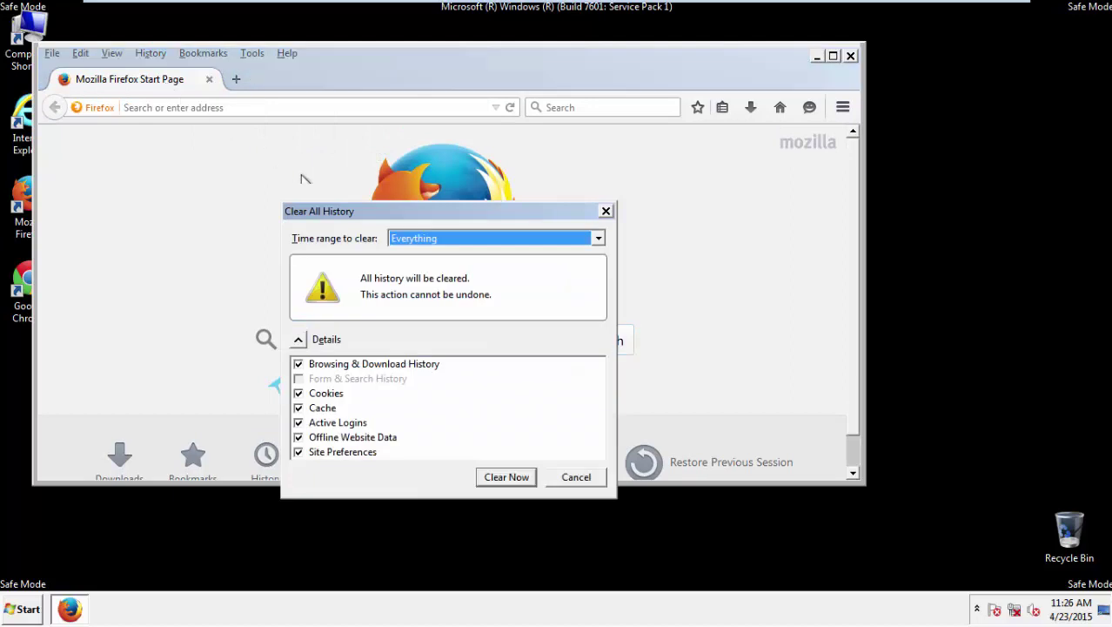
{"action": "left_click", "coordinate": [394, 240]}
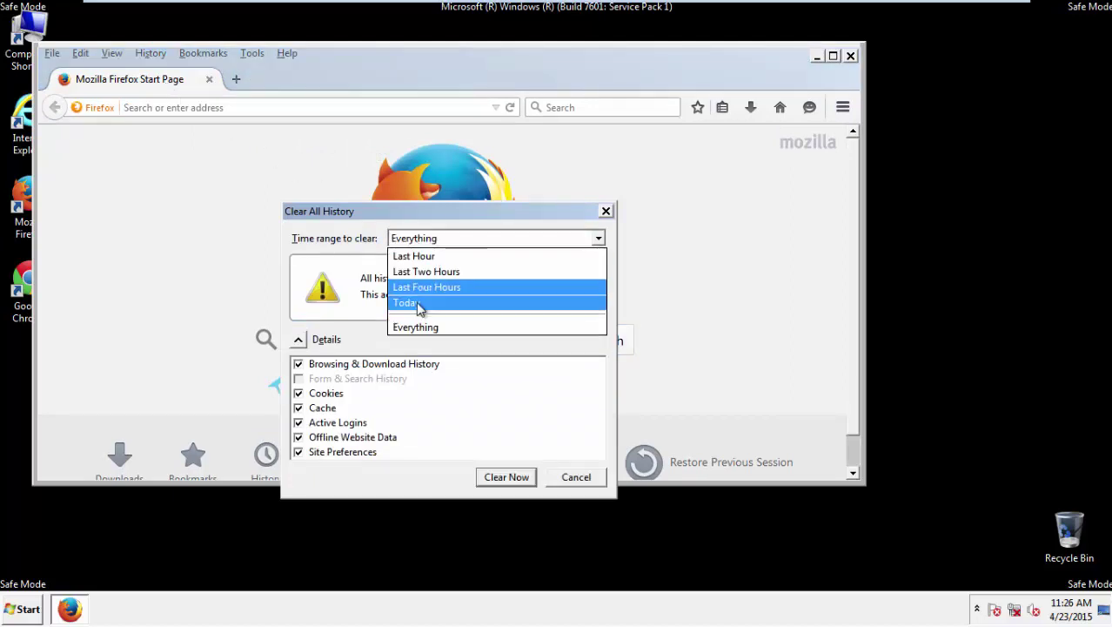
{"action": "left_click", "coordinate": [417, 327]}
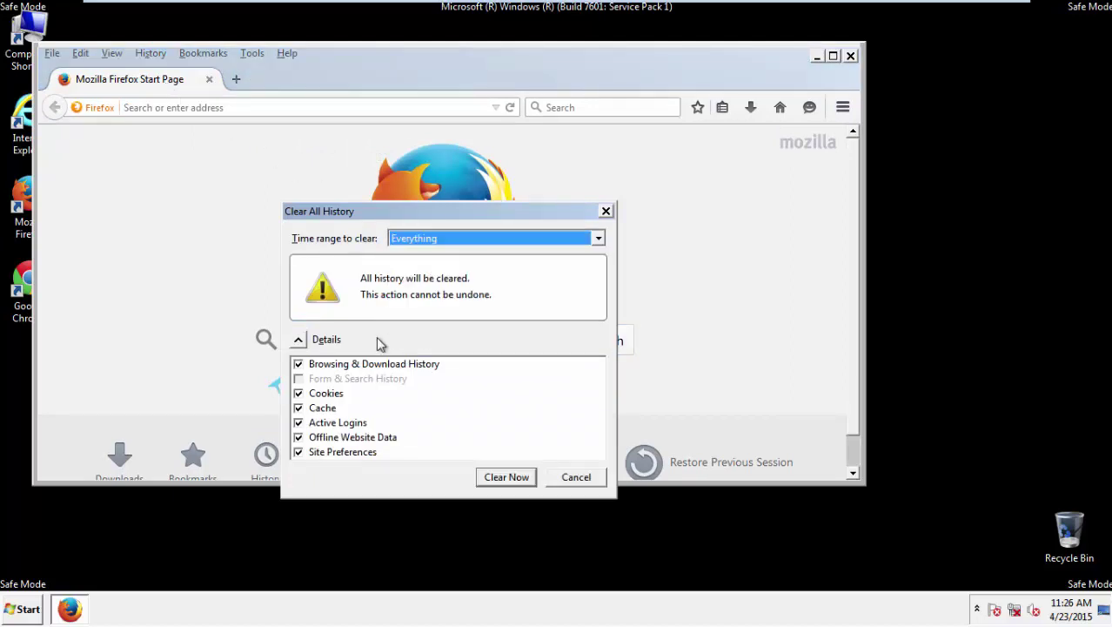
{"action": "left_click", "coordinate": [297, 437]}
{"action": "left_click", "coordinate": [298, 452]}
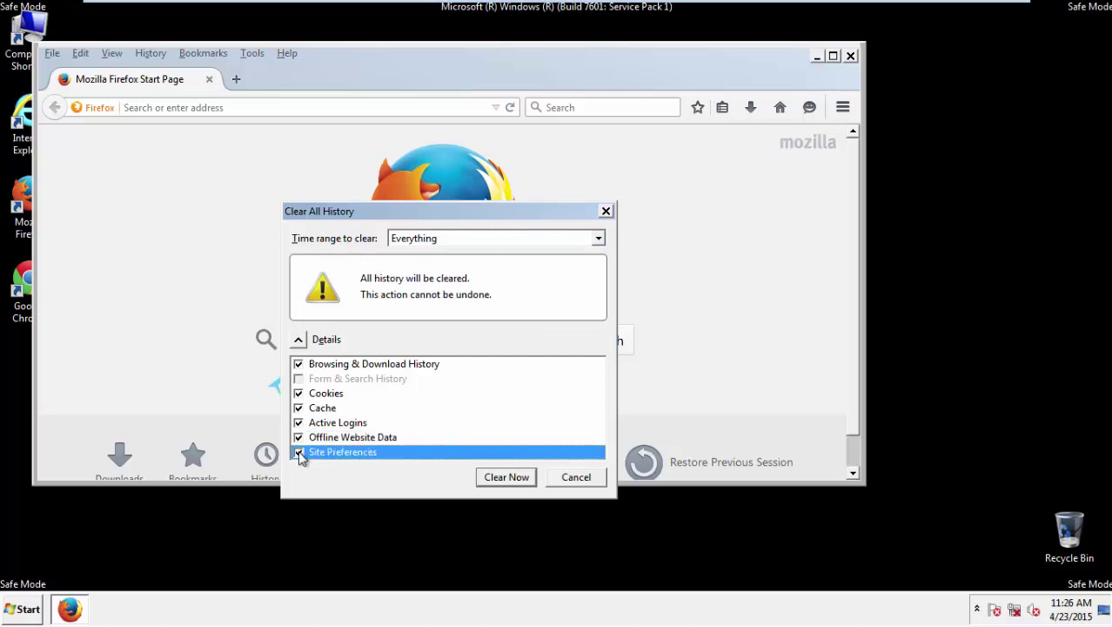
- Clear all Firefox history, then refresh Firefox from Troubleshooting Information
{"action": "left_click", "coordinate": [506, 477]}
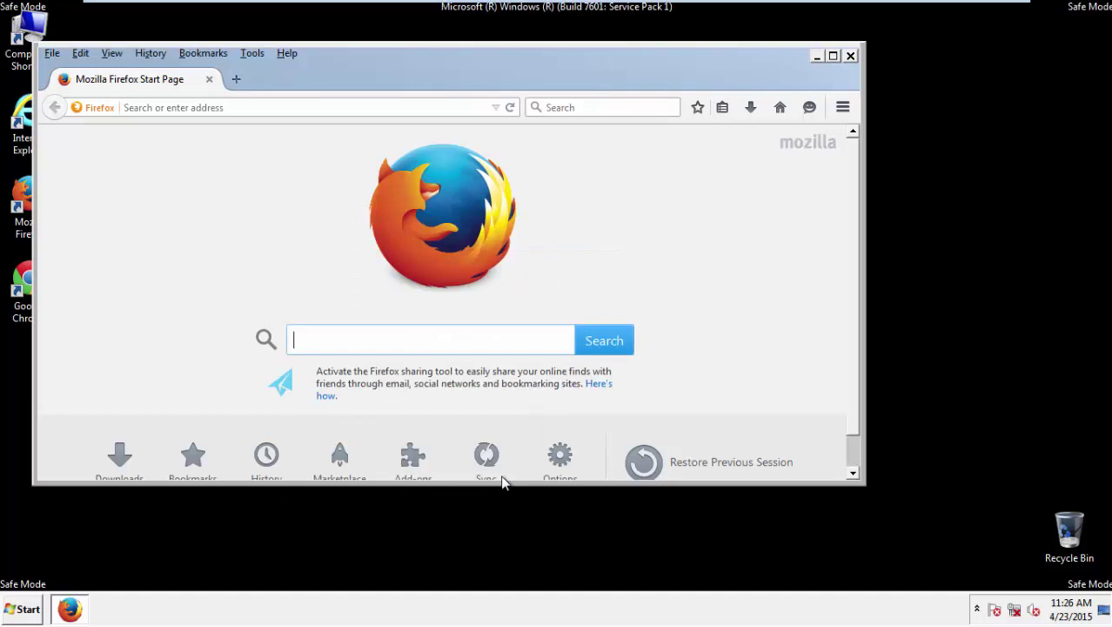
{"action": "left_click", "coordinate": [287, 54]}
{"action": "left_click", "coordinate": [322, 134]}
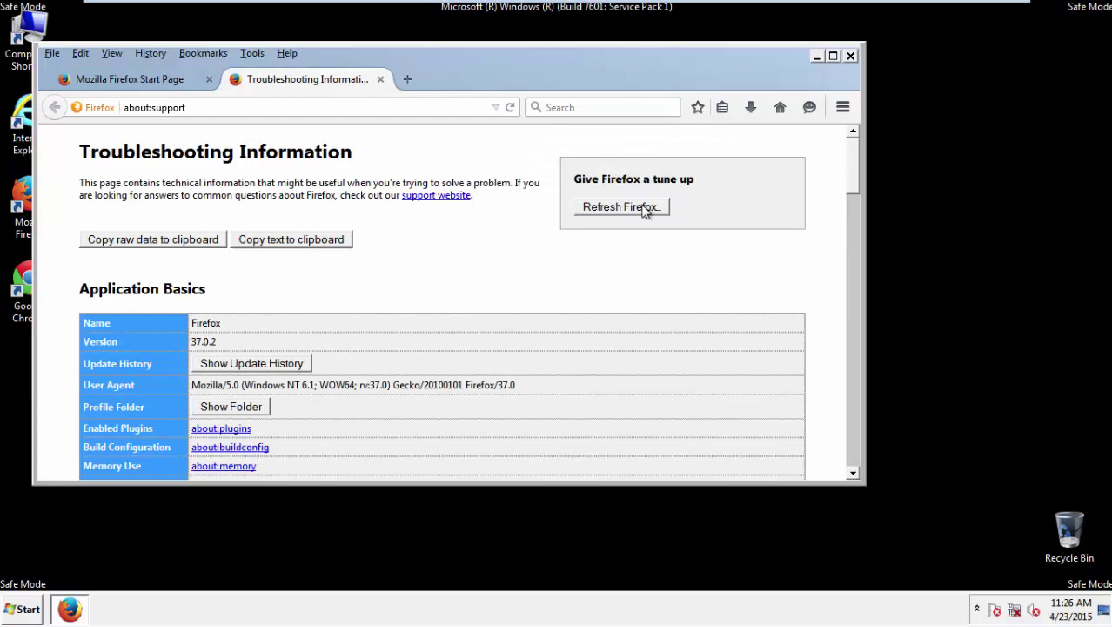
{"action": "left_click", "coordinate": [645, 212]}
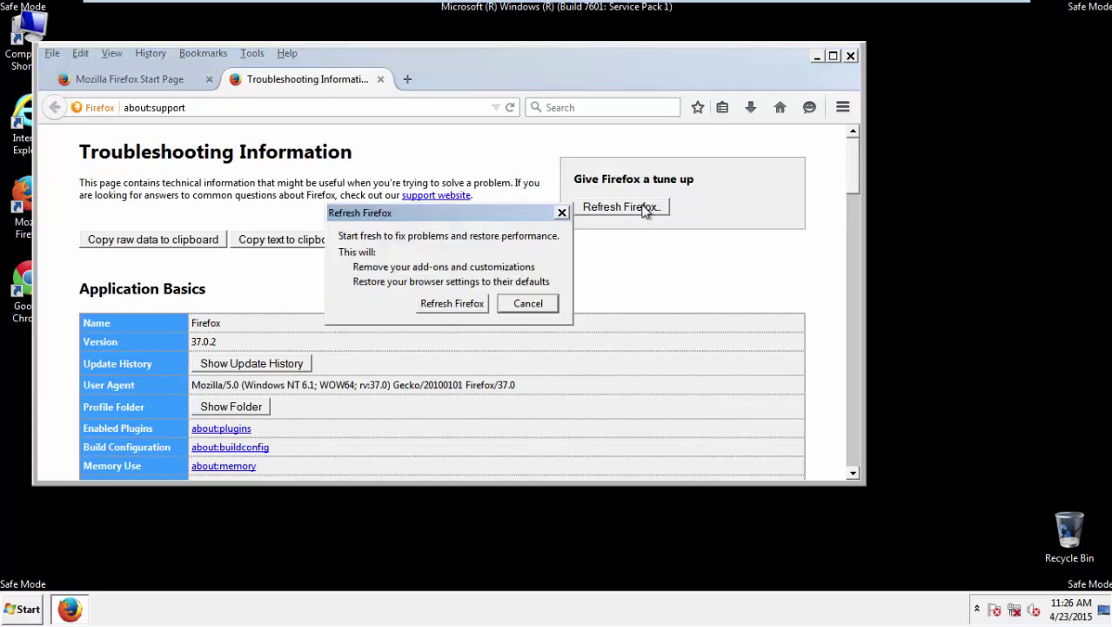
{"action": "left_click", "coordinate": [452, 303]}
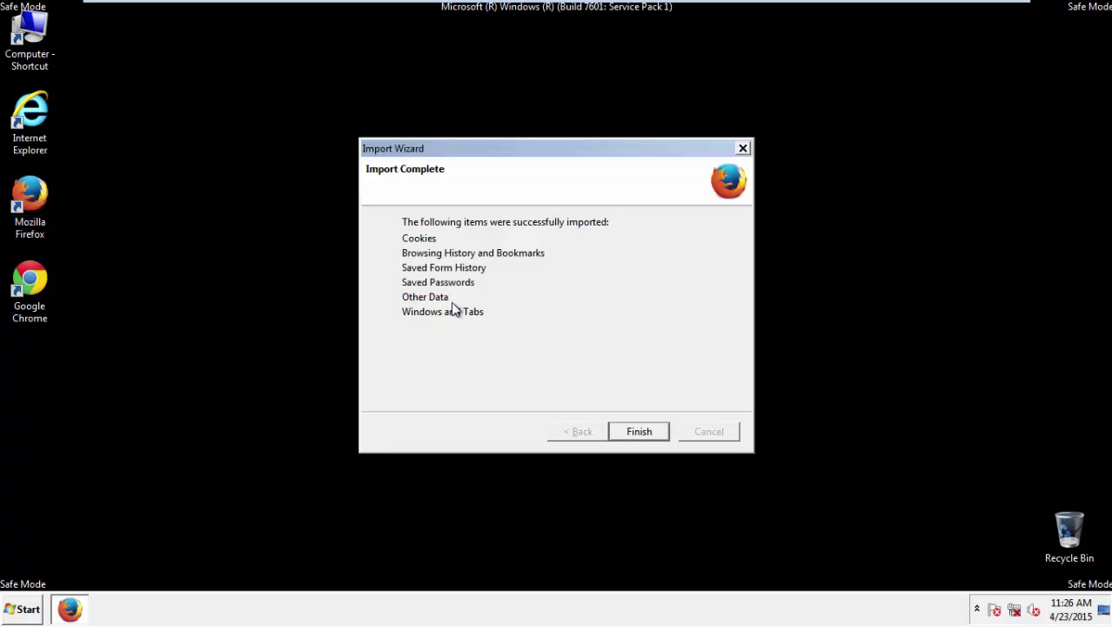
- Finish the import wizard, decline the default-browser prompt and close Firefox
{"action": "left_click", "coordinate": [639, 432]}
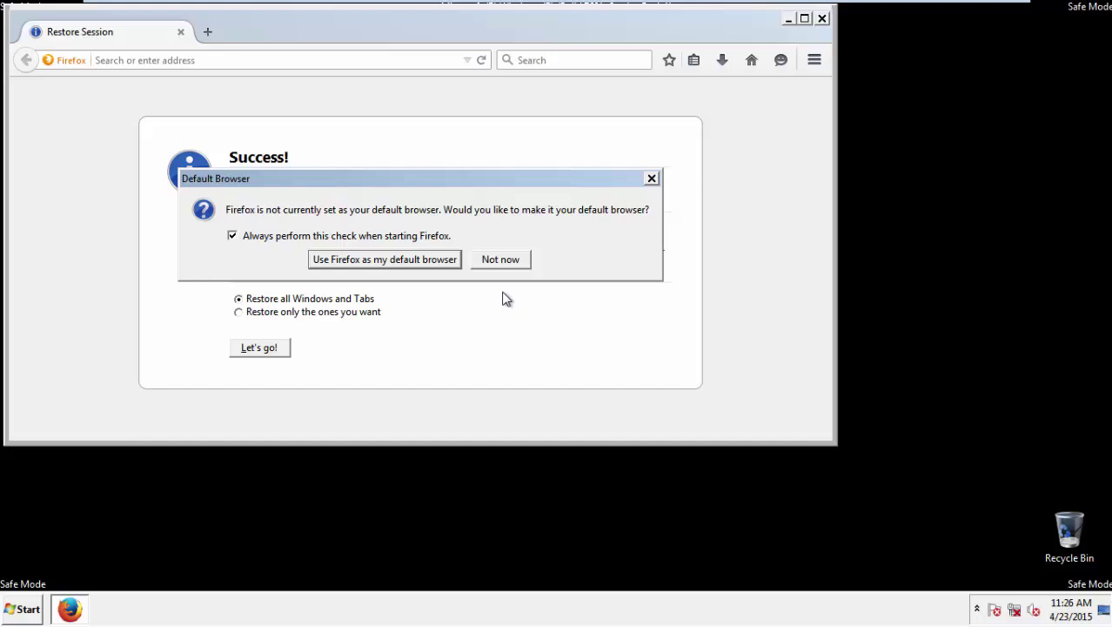
{"action": "left_click", "coordinate": [501, 259]}
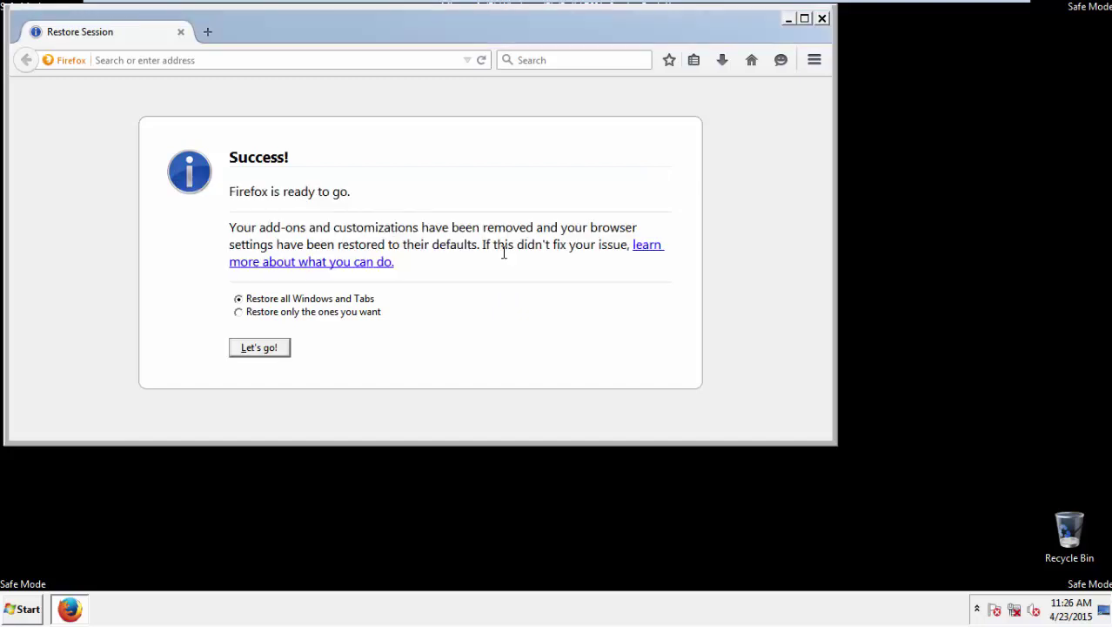
{"action": "left_click", "coordinate": [822, 18]}
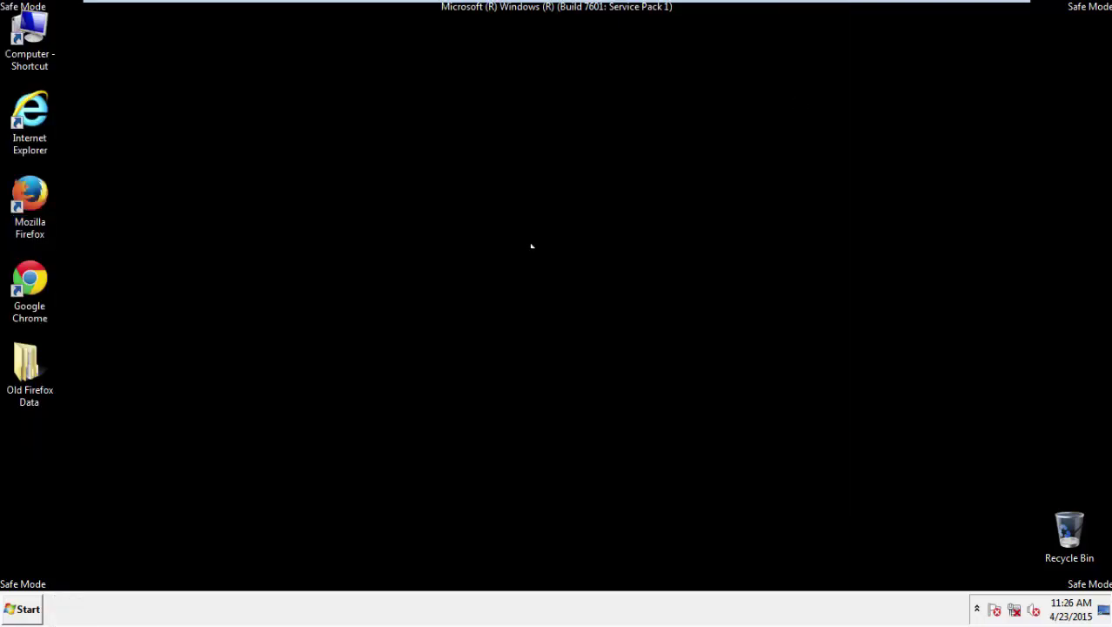
- Launch Chrome, choose Don't ask again on the default-browser prompt, and reach History via Settings
{"action": "left_click", "coordinate": [27, 277]}
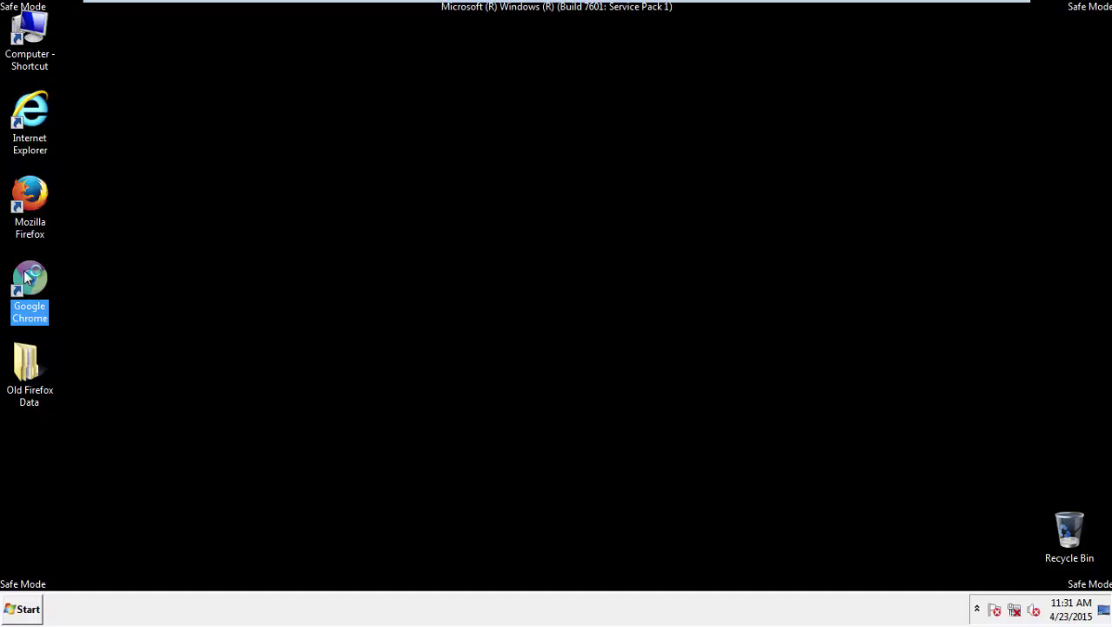
{"action": "double_click", "coordinate": [27, 277]}
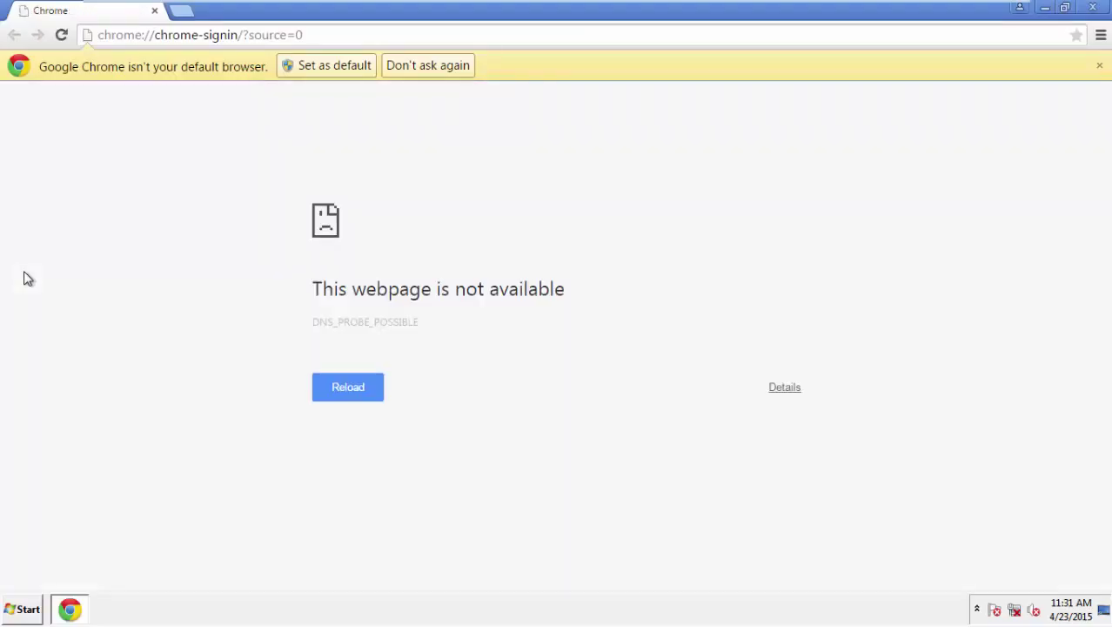
{"action": "left_click", "coordinate": [445, 69]}
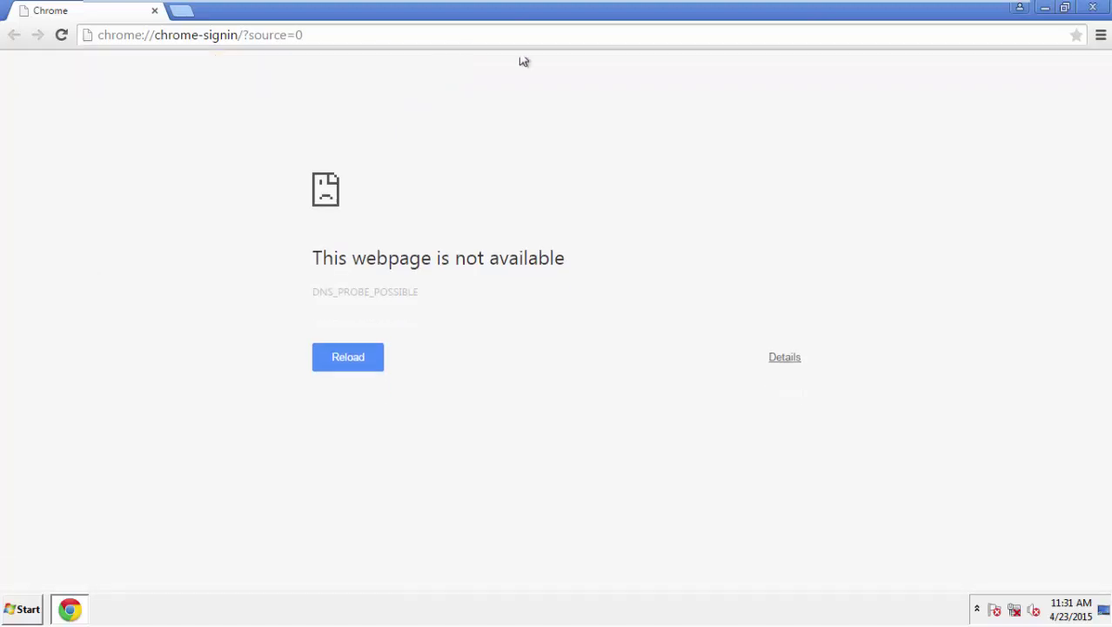
{"action": "left_click", "coordinate": [1101, 36]}
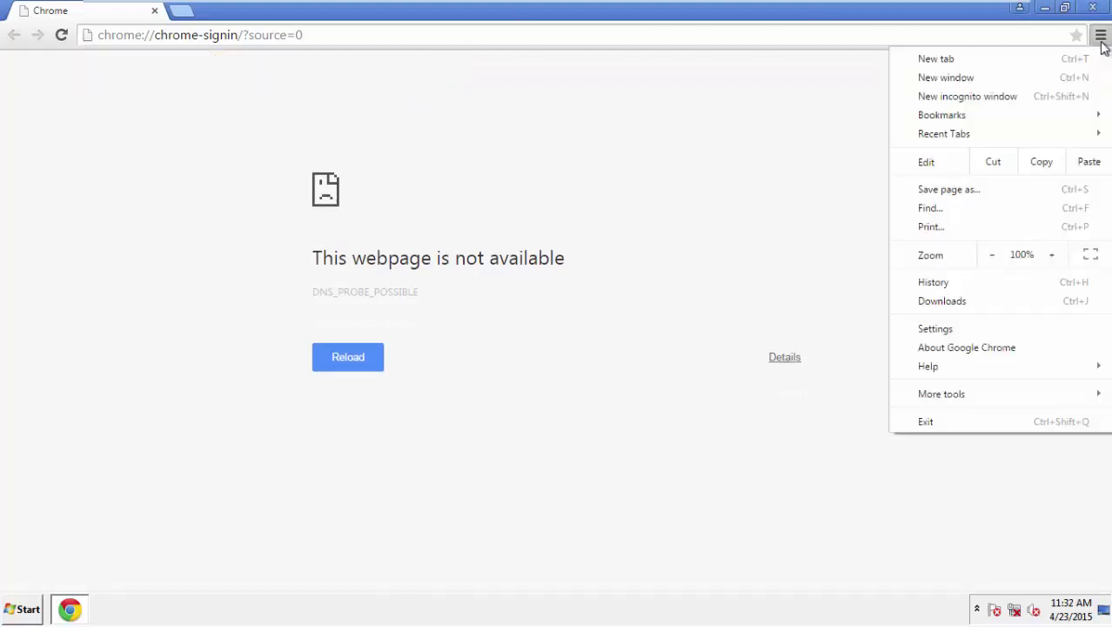
{"action": "left_click", "coordinate": [931, 328]}
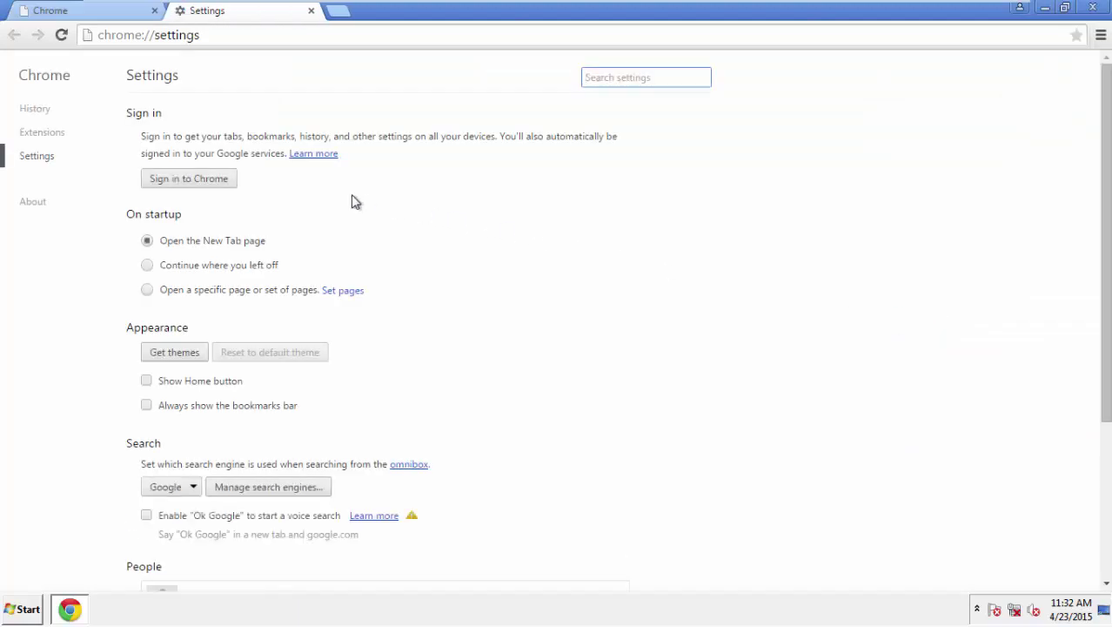
{"action": "left_click", "coordinate": [36, 108]}
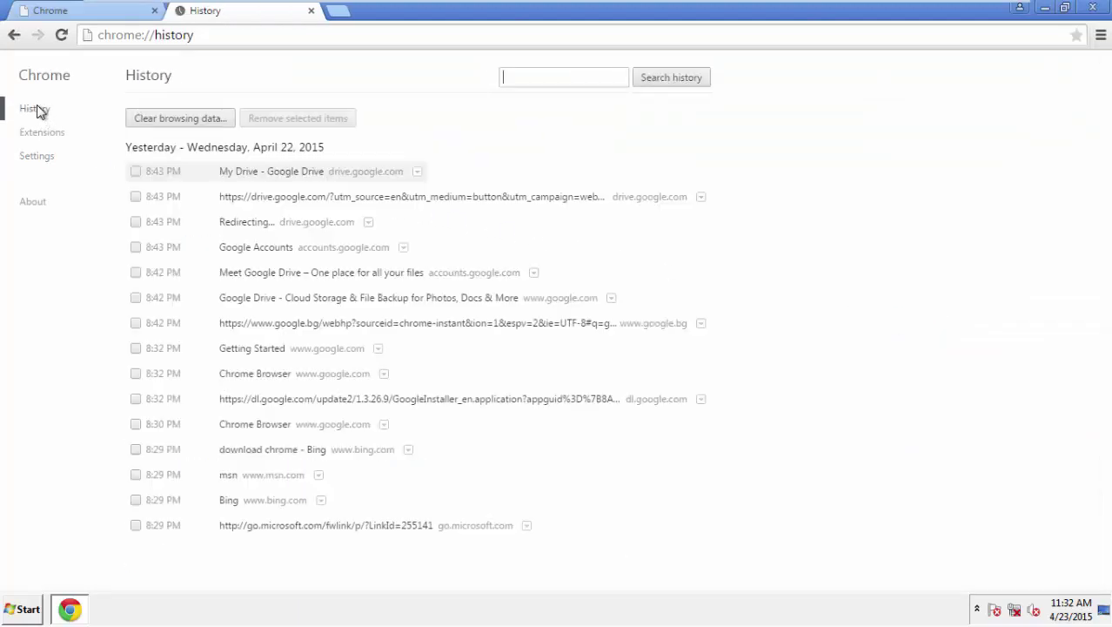
- Clear Chrome data from the beginning of time, adding autofill form data and hosted app data
{"action": "left_click", "coordinate": [167, 121]}
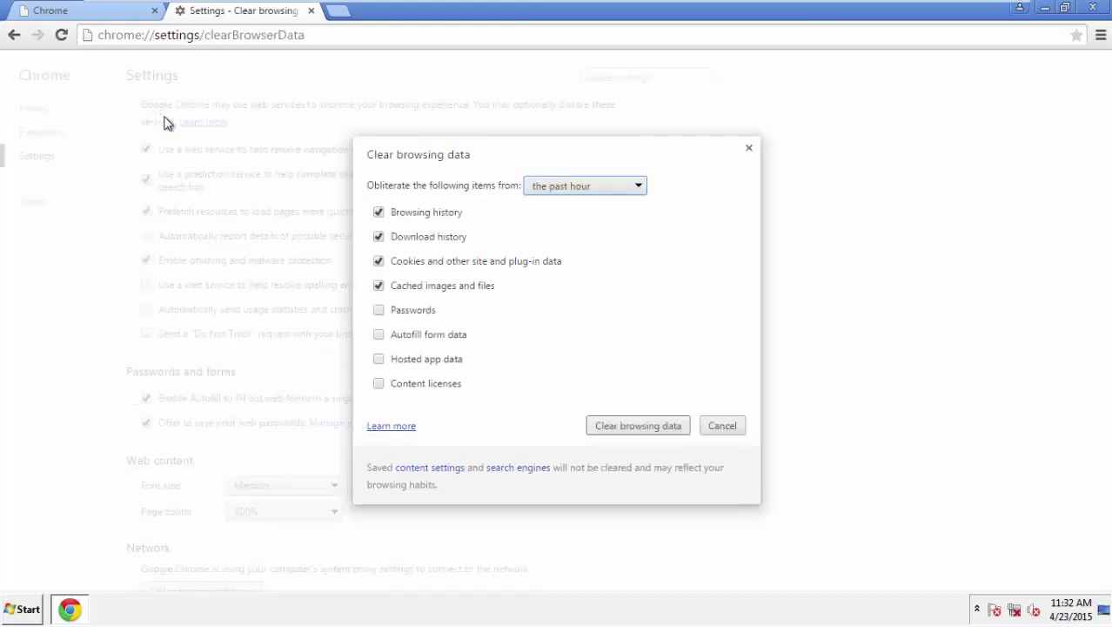
{"action": "left_click", "coordinate": [557, 185]}
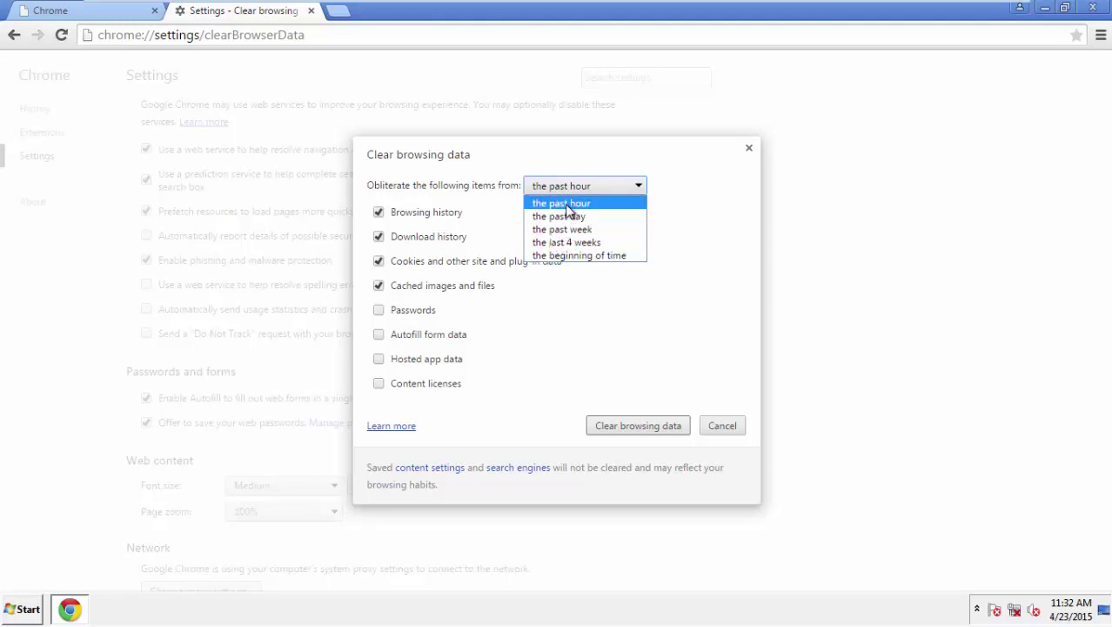
{"action": "left_click", "coordinate": [557, 256]}
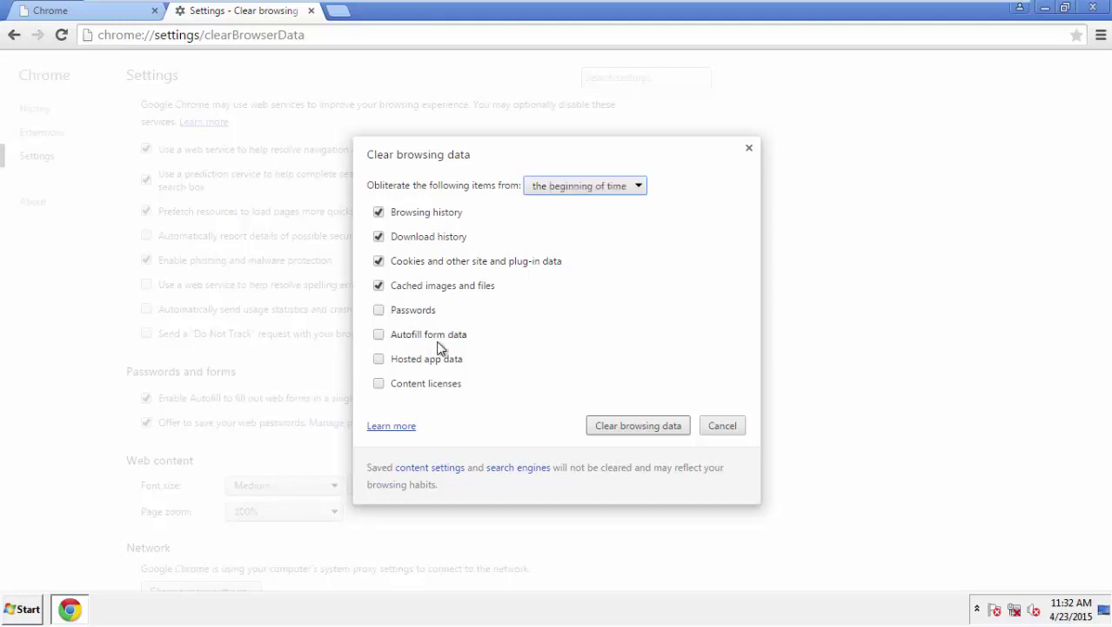
{"action": "left_click", "coordinate": [384, 335]}
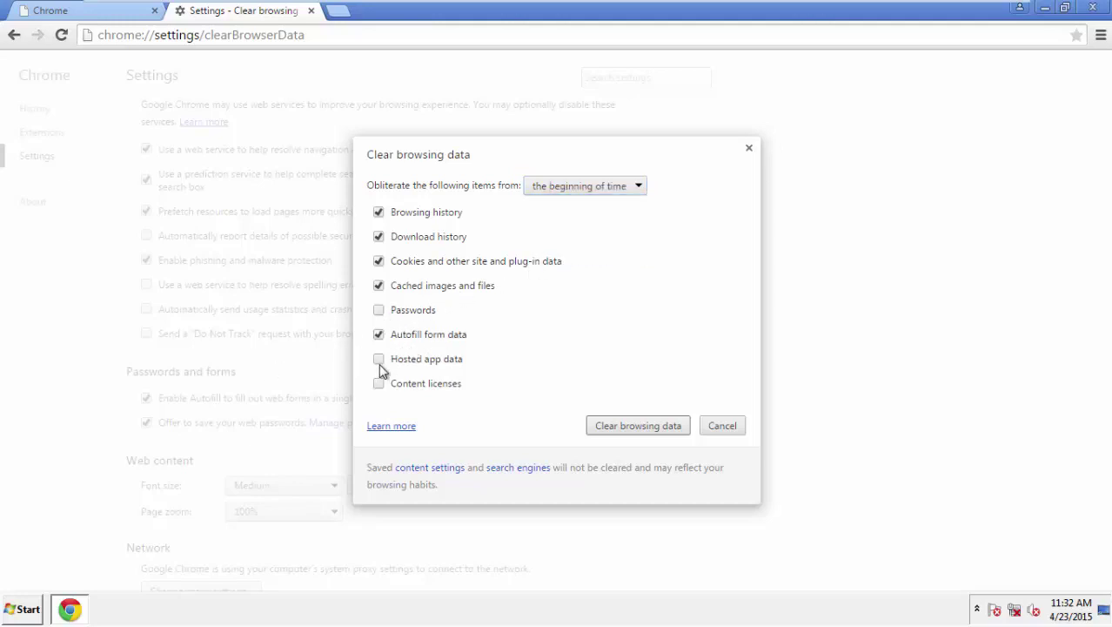
{"action": "left_click", "coordinate": [380, 361]}
{"action": "left_click", "coordinate": [623, 428]}
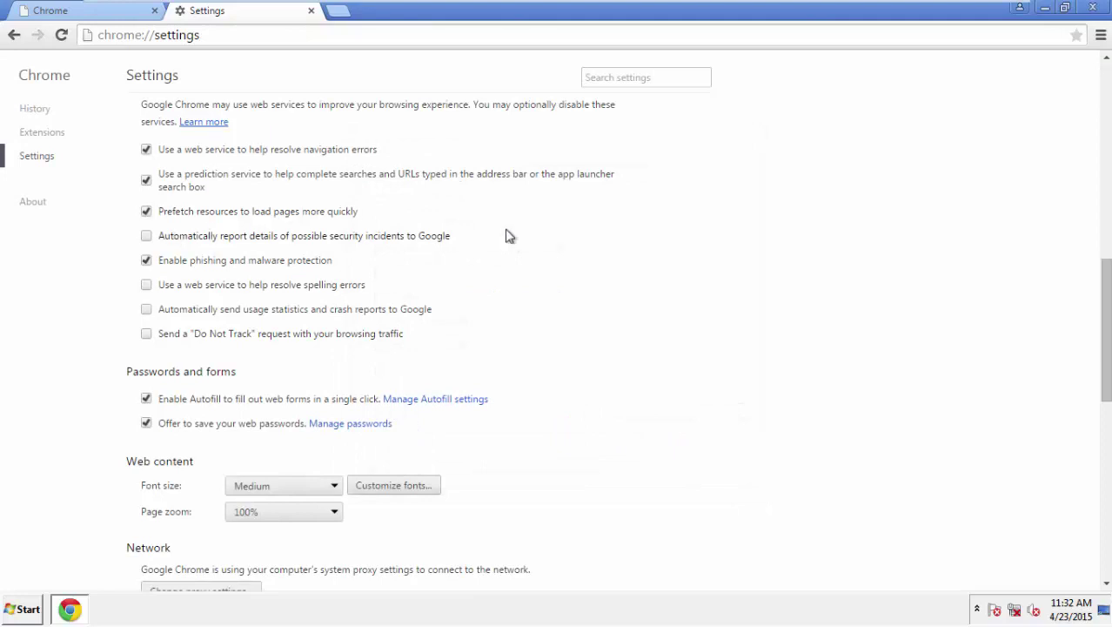
- Reset Chrome settings to defaults from the bottom of Settings and close the browser
{"action": "left_click_drag", "start_coordinate": [1106, 276], "coordinate": [1105, 469]}
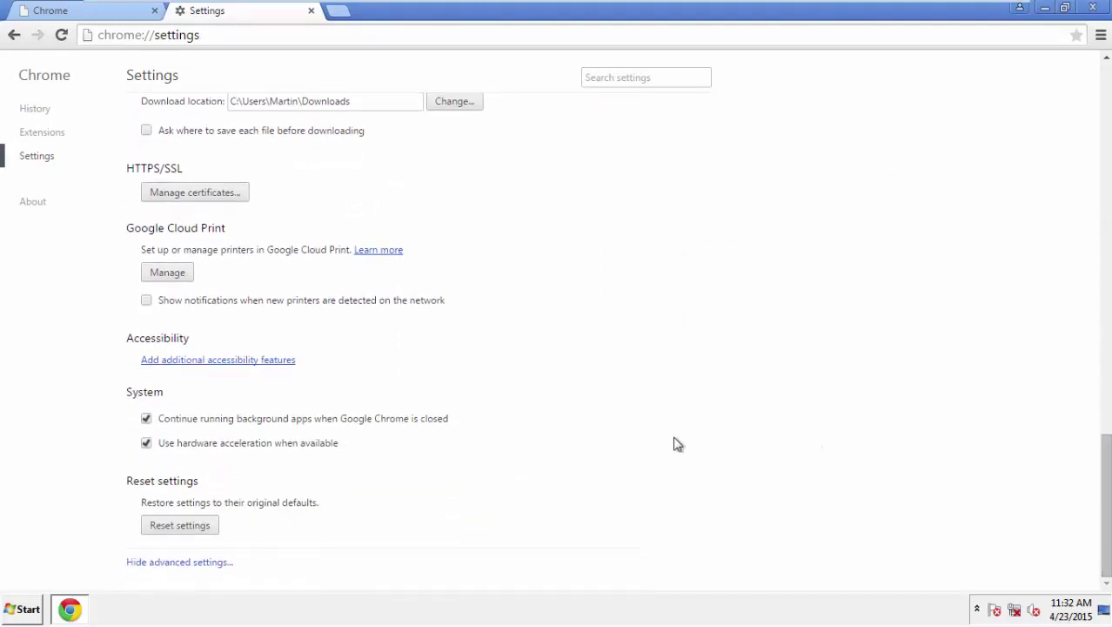
{"action": "left_click", "coordinate": [210, 531]}
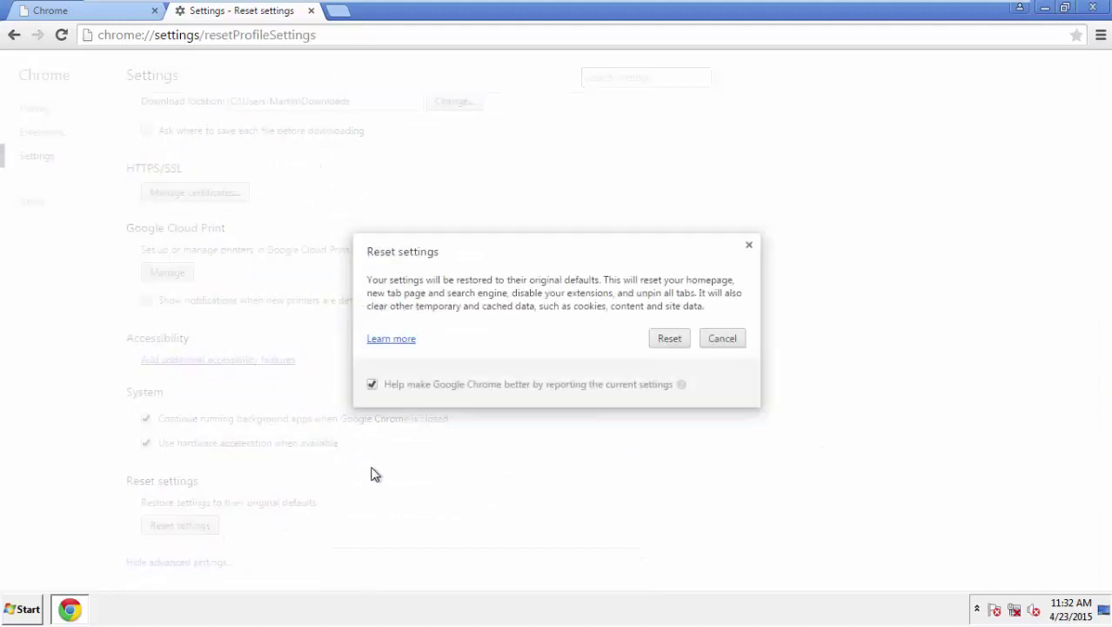
{"action": "left_click", "coordinate": [670, 340]}
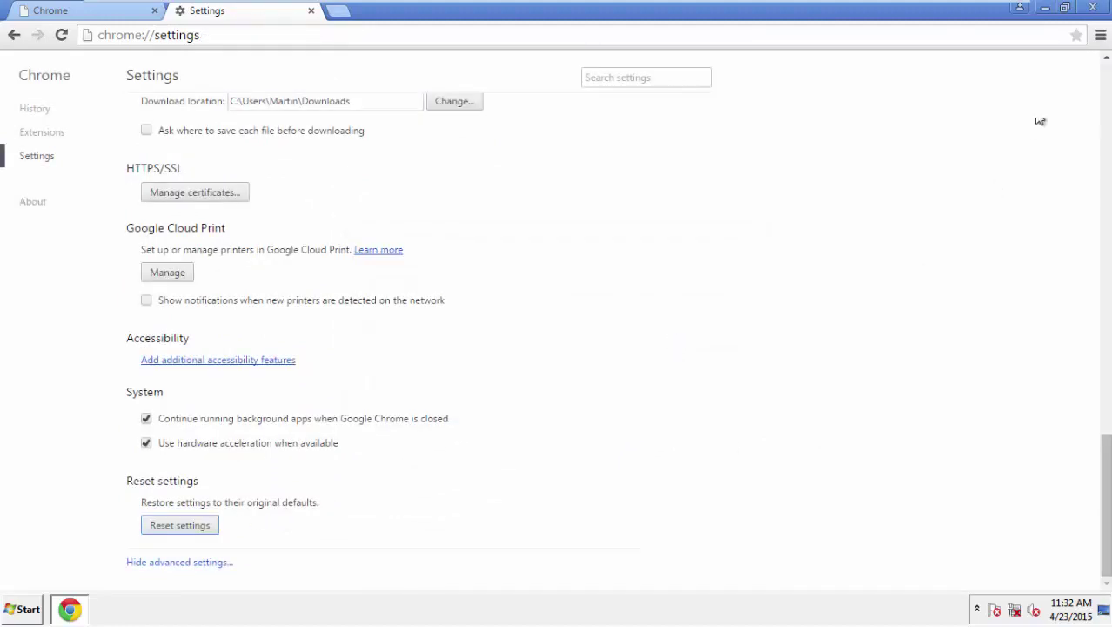
{"action": "left_click", "coordinate": [1085, 7]}
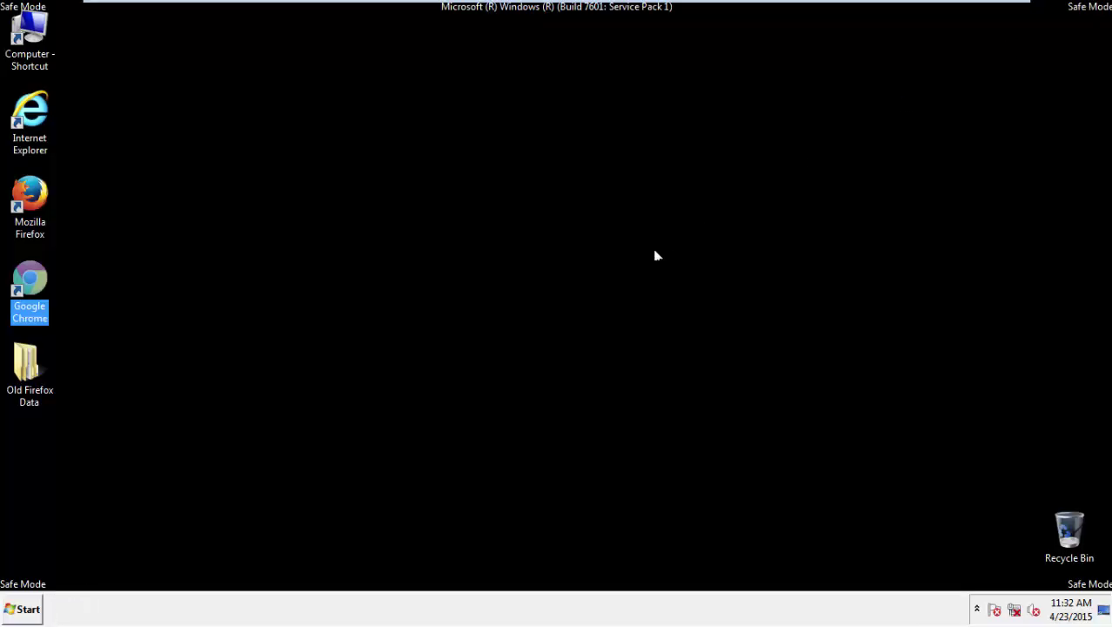
- Relaunch Firefox, remove ShopSmart in the Add-ons manager, restart the browser, then close it
{"action": "left_click", "coordinate": [599, 282]}
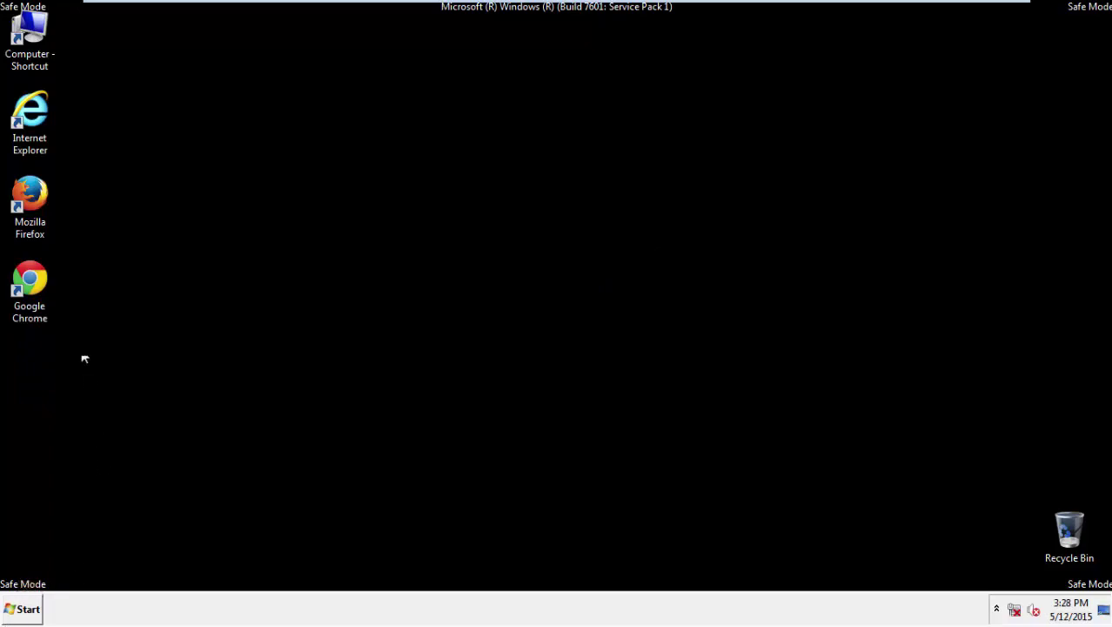
{"action": "double_click", "coordinate": [44, 200]}
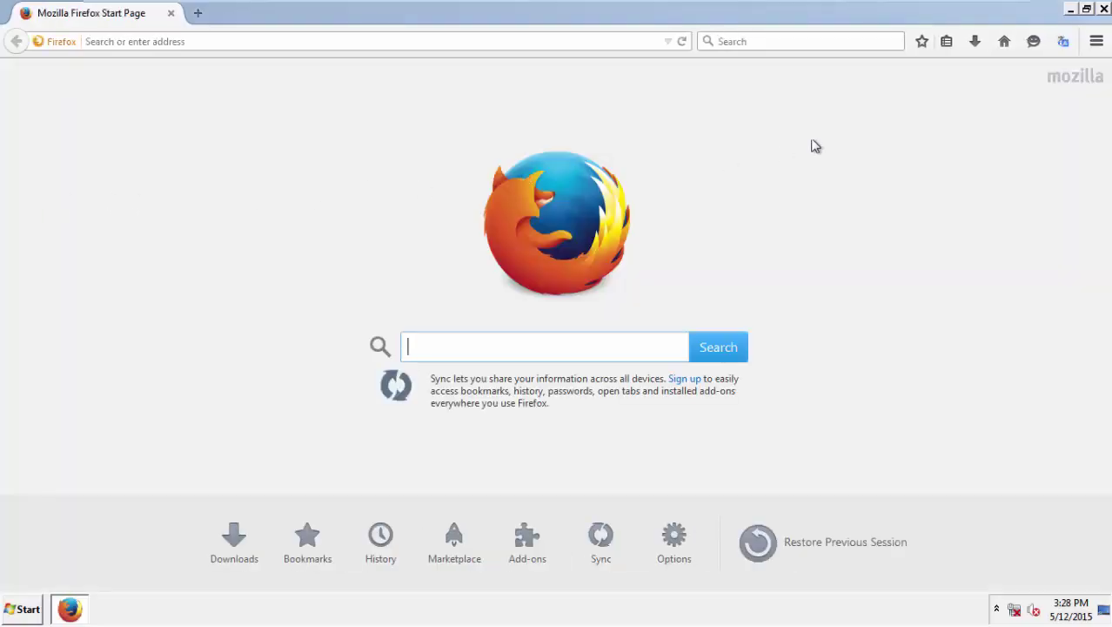
{"action": "left_click", "coordinate": [1096, 41]}
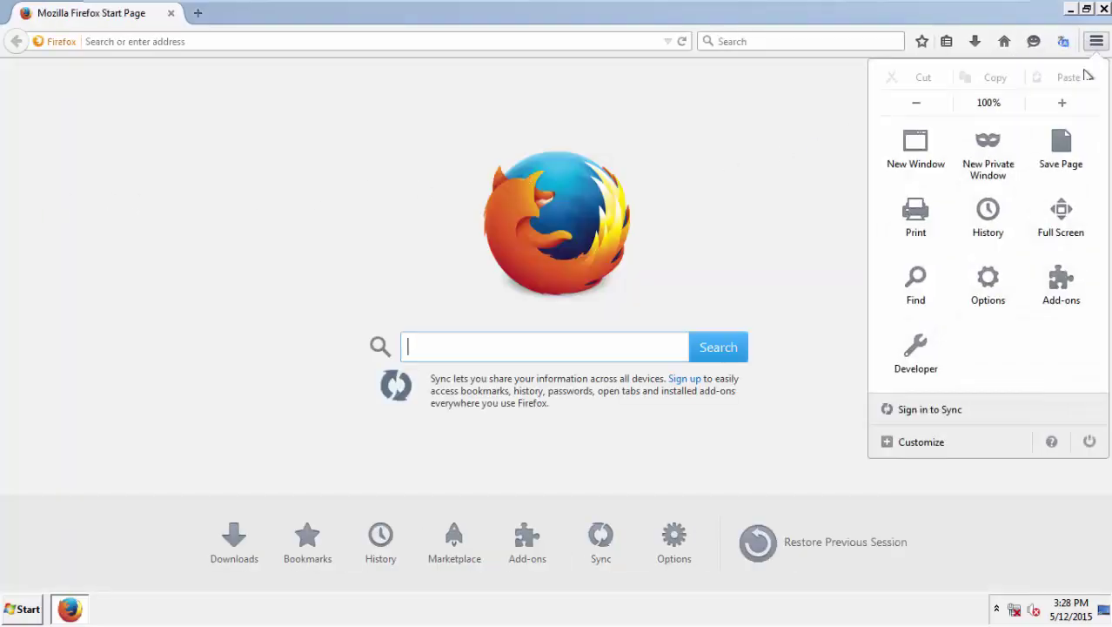
{"action": "left_click", "coordinate": [1050, 279]}
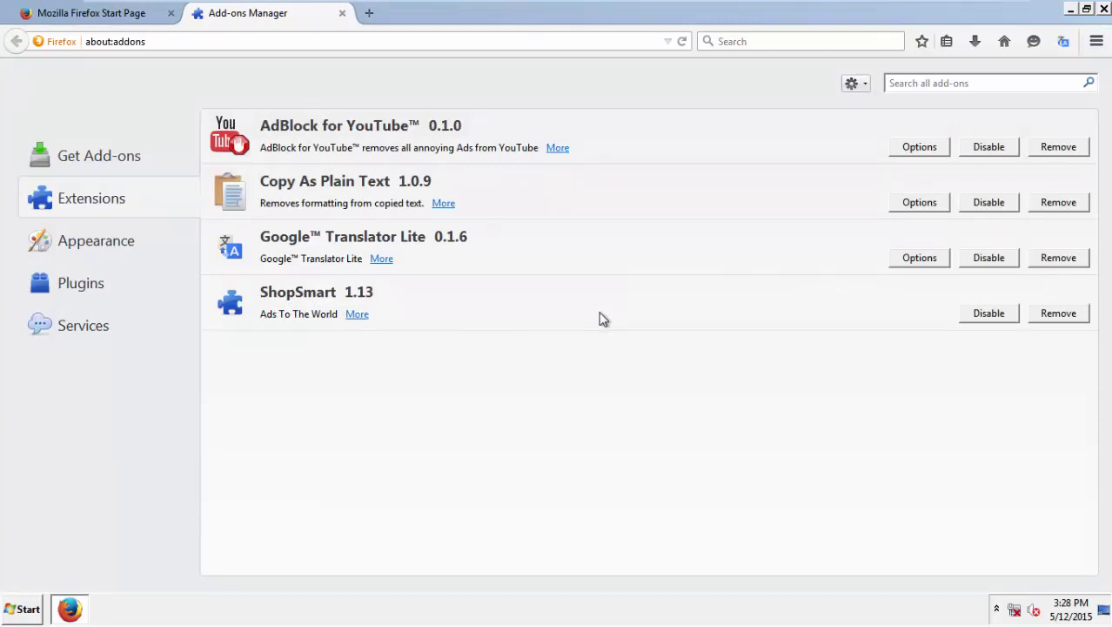
{"action": "left_click", "coordinate": [1059, 316]}
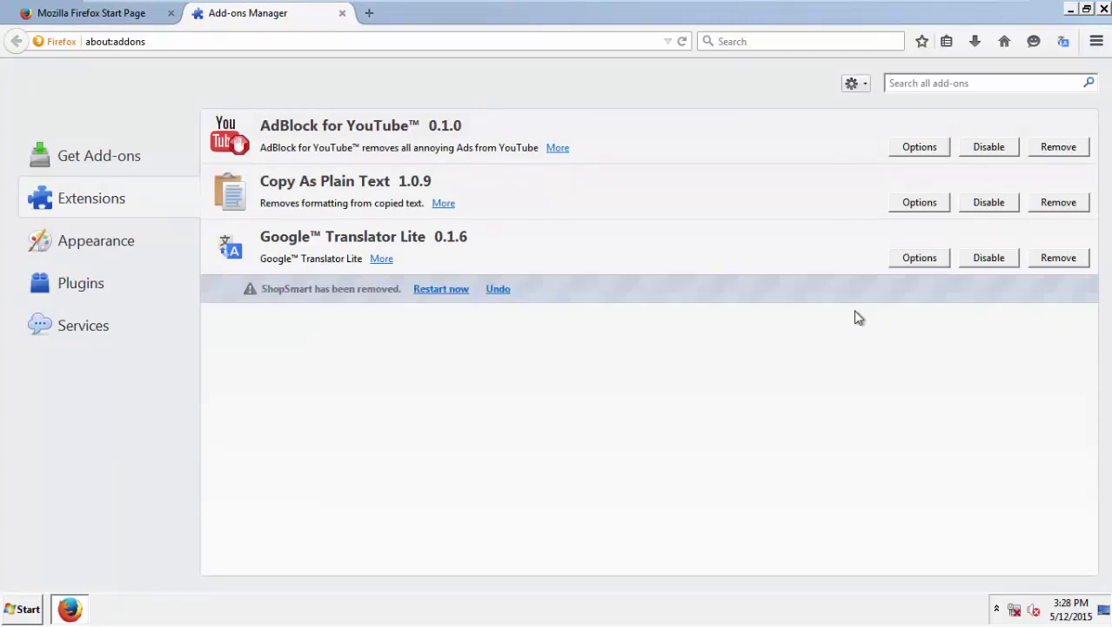
{"action": "left_click", "coordinate": [442, 289]}
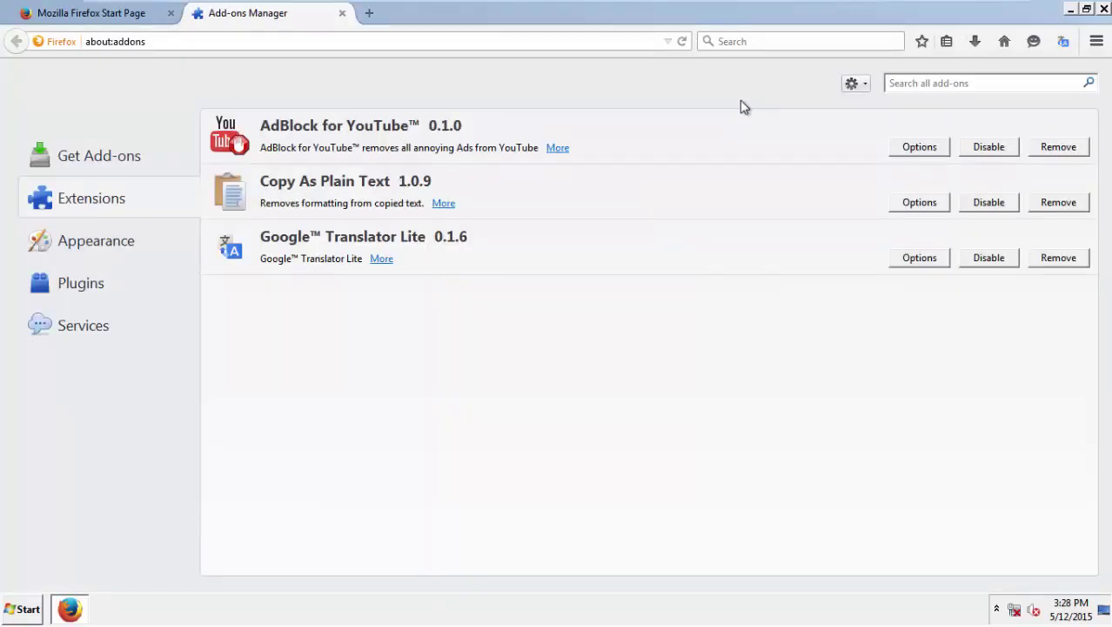
{"action": "left_click", "coordinate": [1104, 9]}
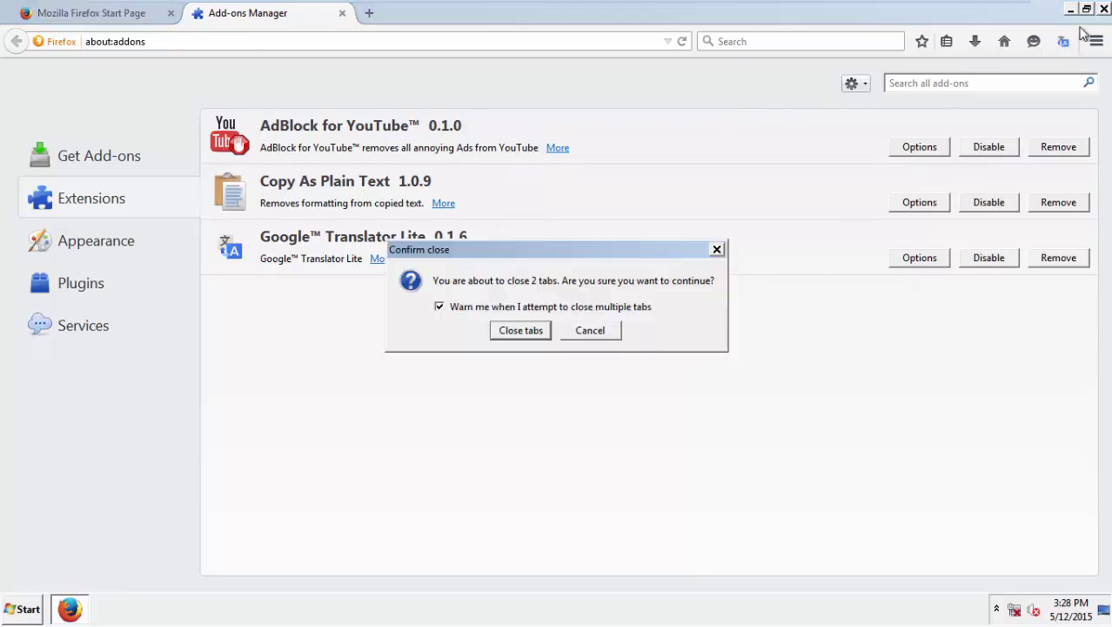
- Confirm closing Firefox's tabs, delete ShopSmart from Chrome's Extensions page, and close Chrome
{"action": "left_click", "coordinate": [506, 328]}
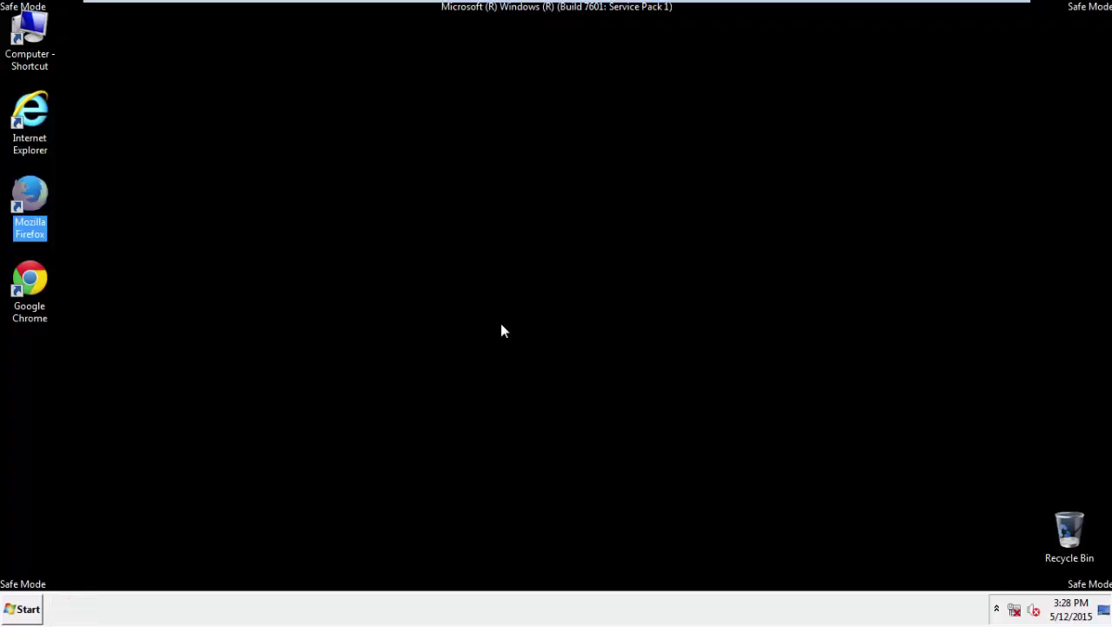
{"action": "left_click", "coordinate": [26, 296]}
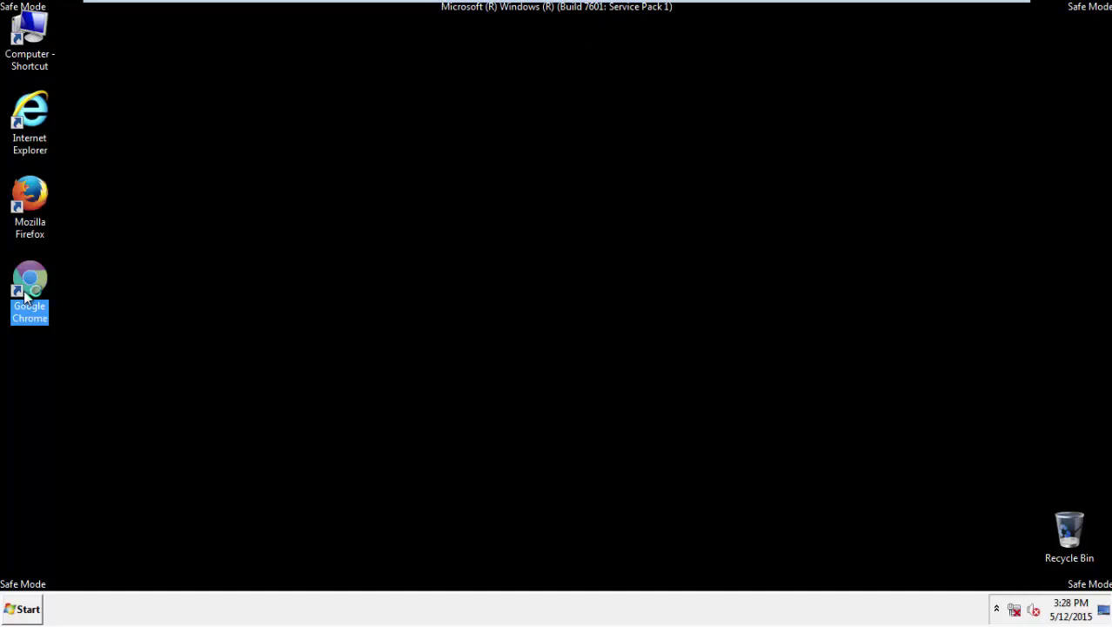
{"action": "double_click", "coordinate": [25, 297]}
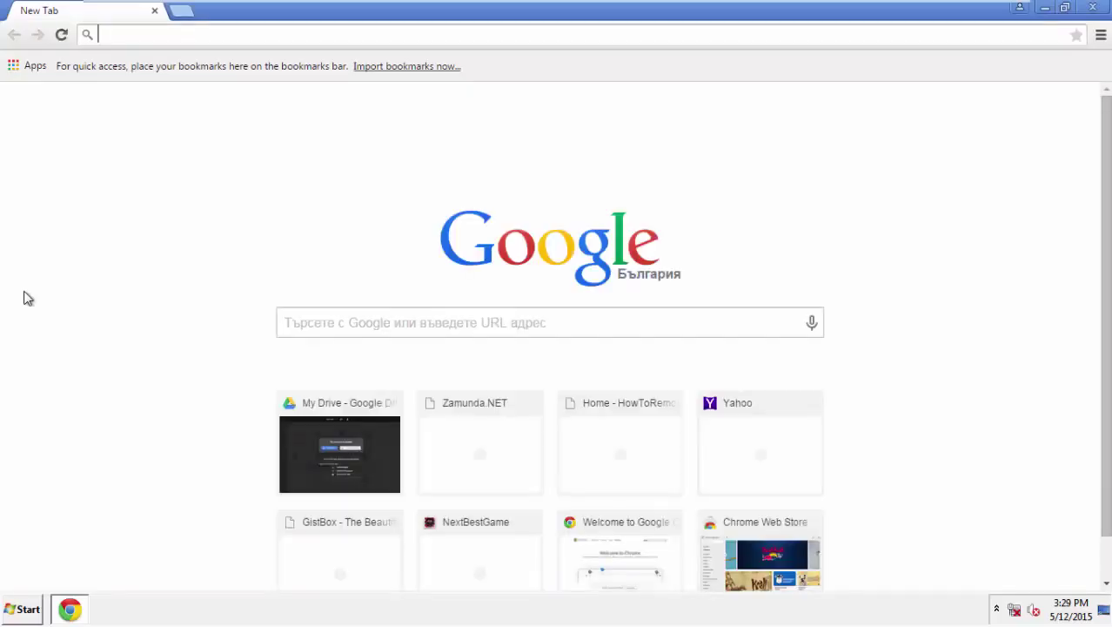
{"action": "left_click", "coordinate": [1101, 35]}
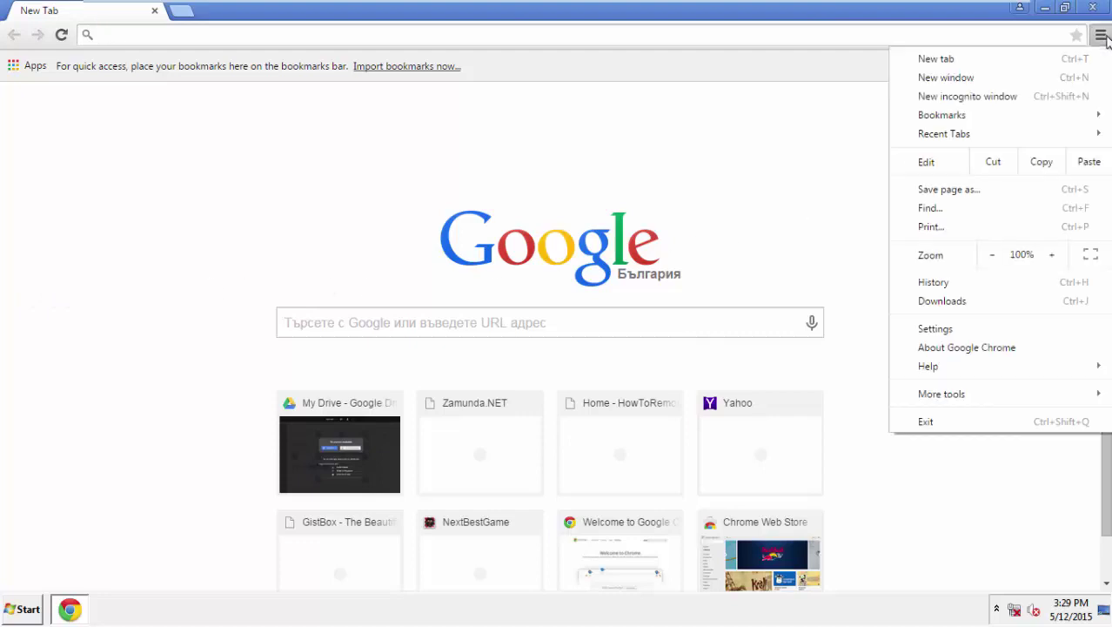
{"action": "left_click", "coordinate": [938, 328]}
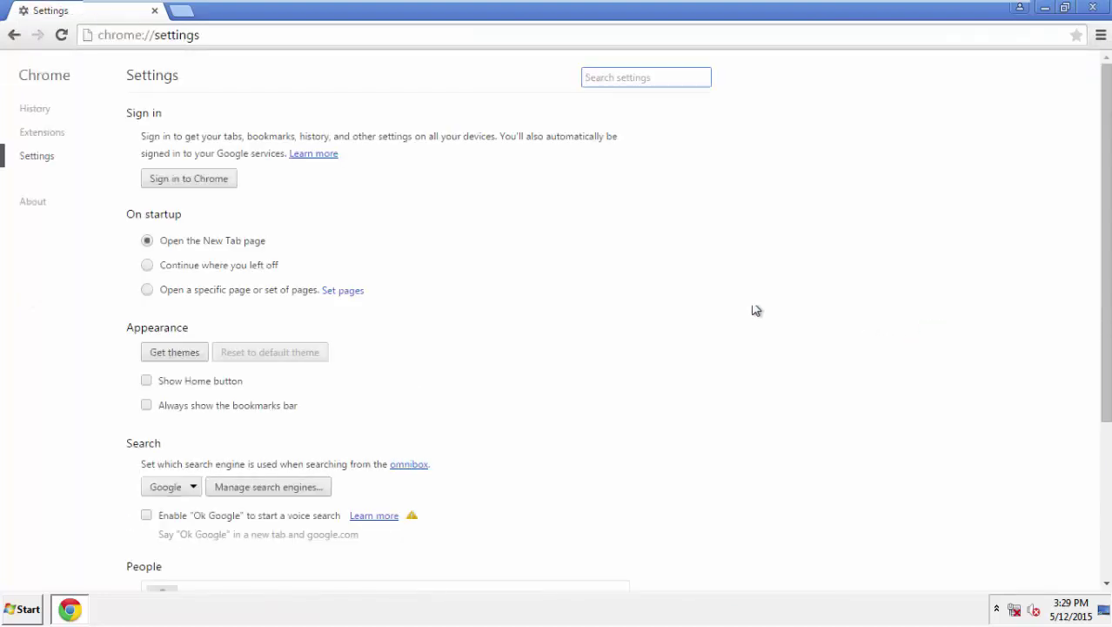
{"action": "left_click", "coordinate": [52, 137]}
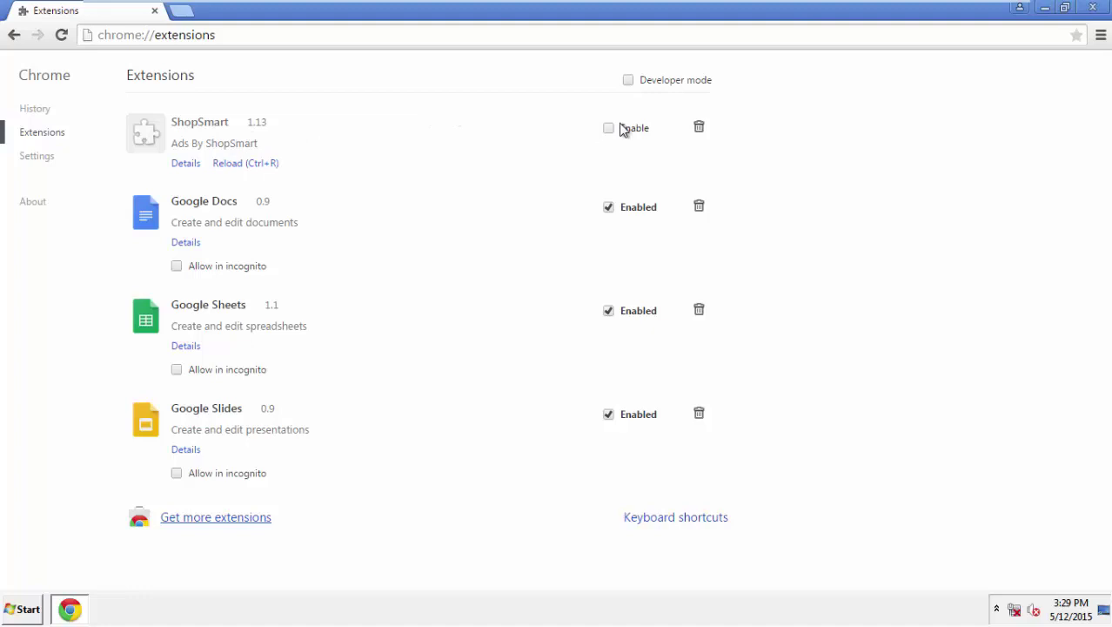
{"action": "left_click", "coordinate": [699, 128]}
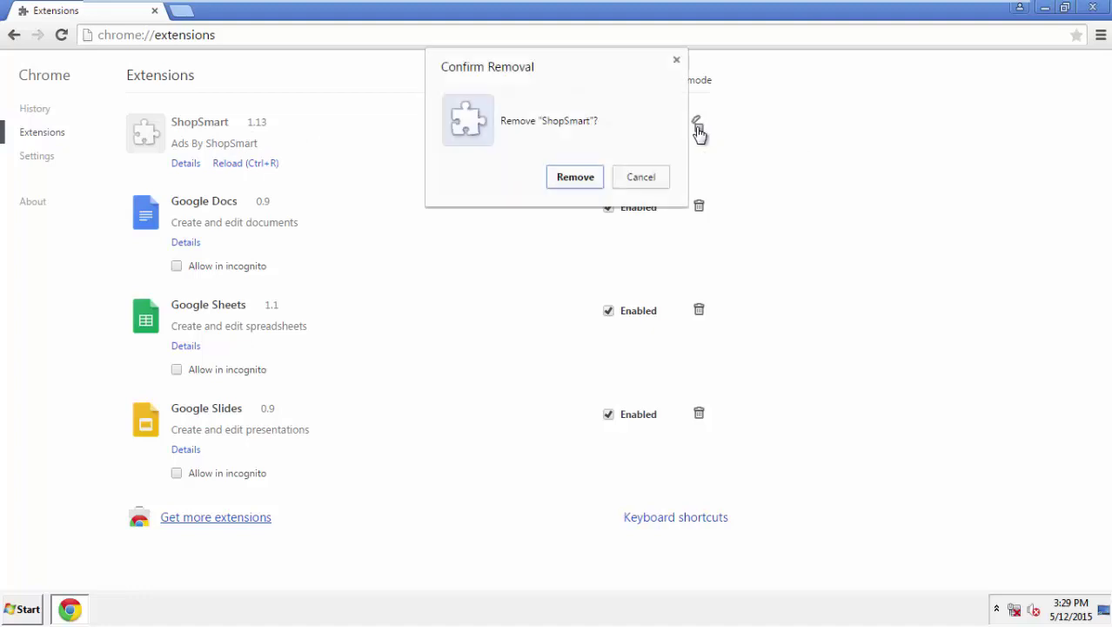
{"action": "left_click", "coordinate": [591, 180]}
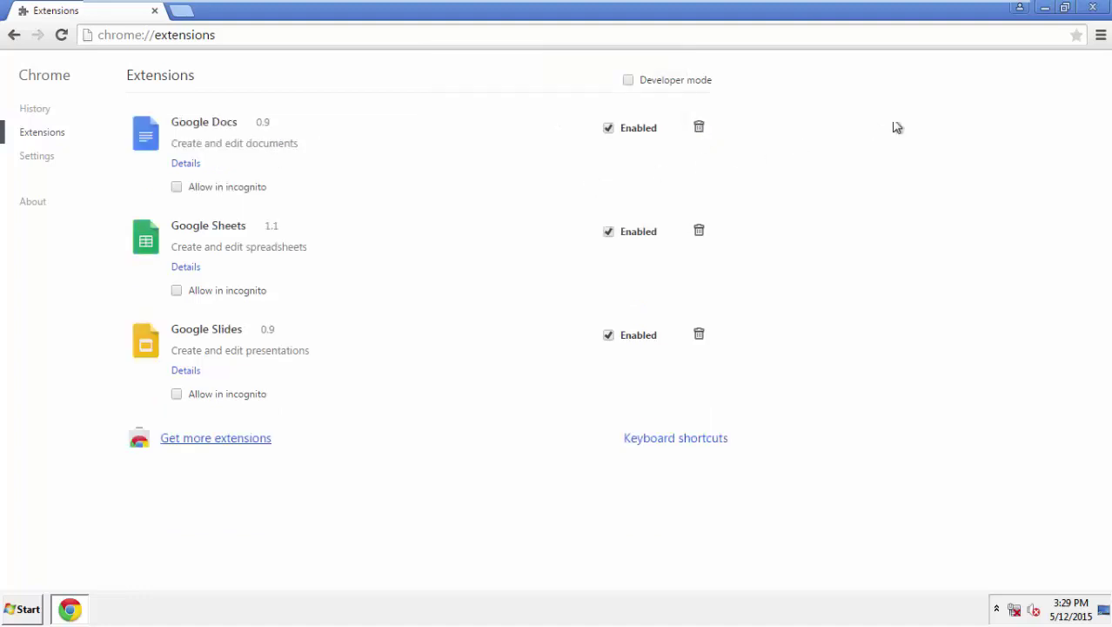
{"action": "left_click", "coordinate": [1094, 7]}
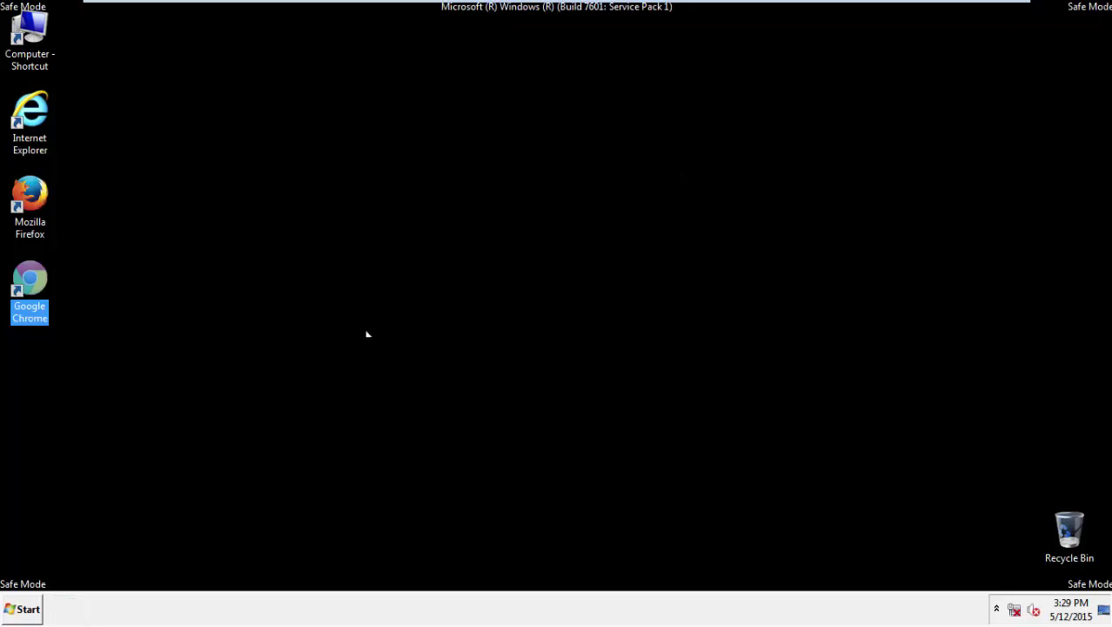
- Restart Windows from the Start menu's Shut down submenu to leave Safe Mode
{"action": "left_click", "coordinate": [33, 608]}
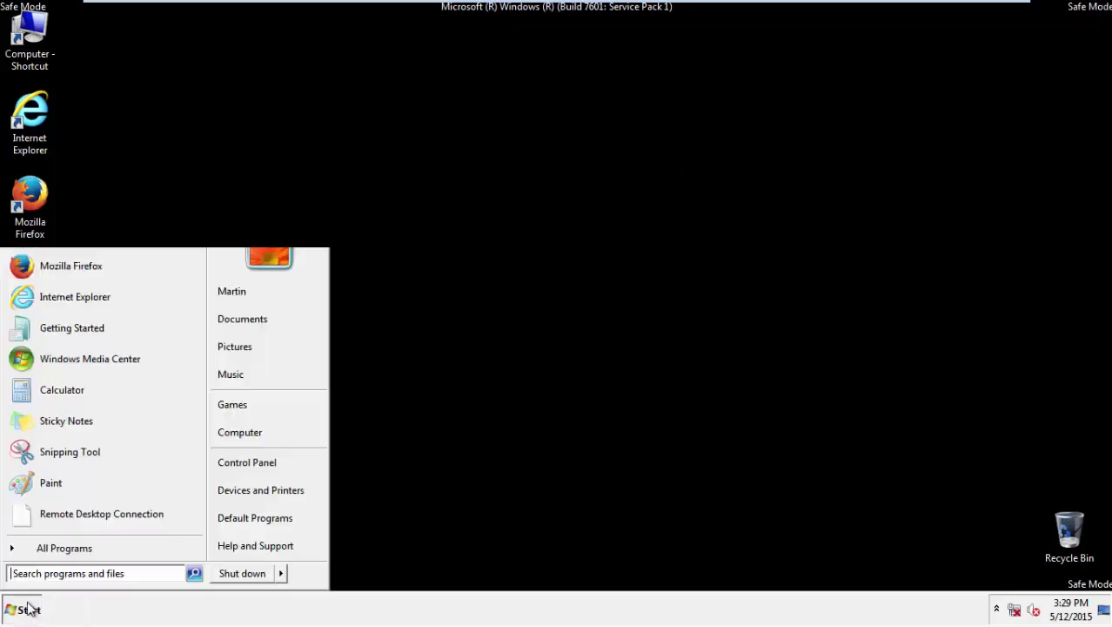
{"action": "left_click", "coordinate": [280, 577]}
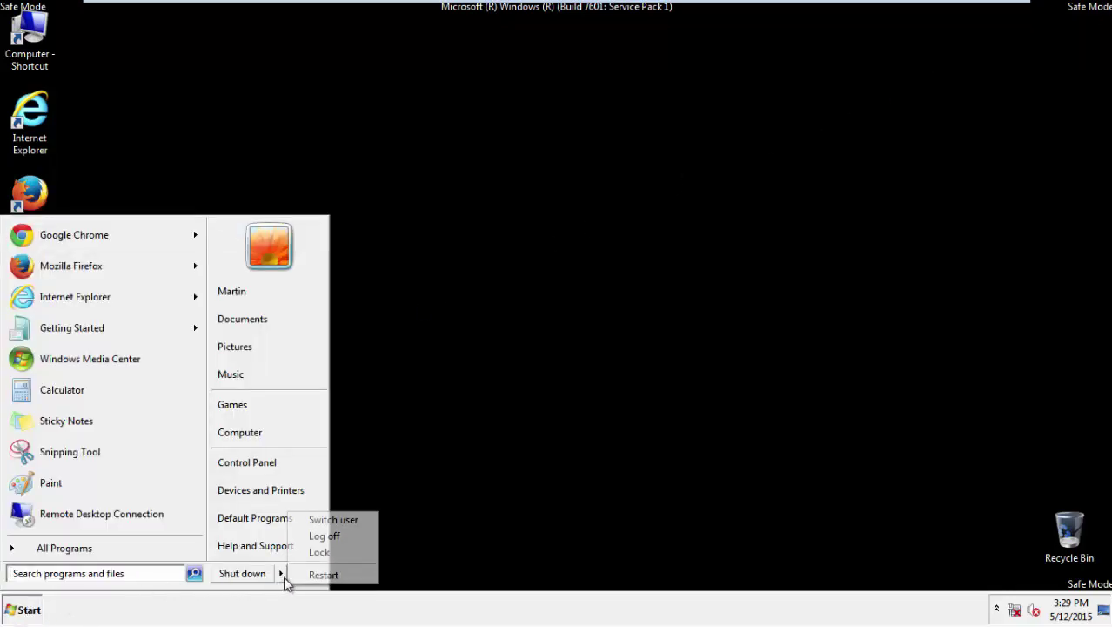
{"action": "left_click", "coordinate": [350, 574]}
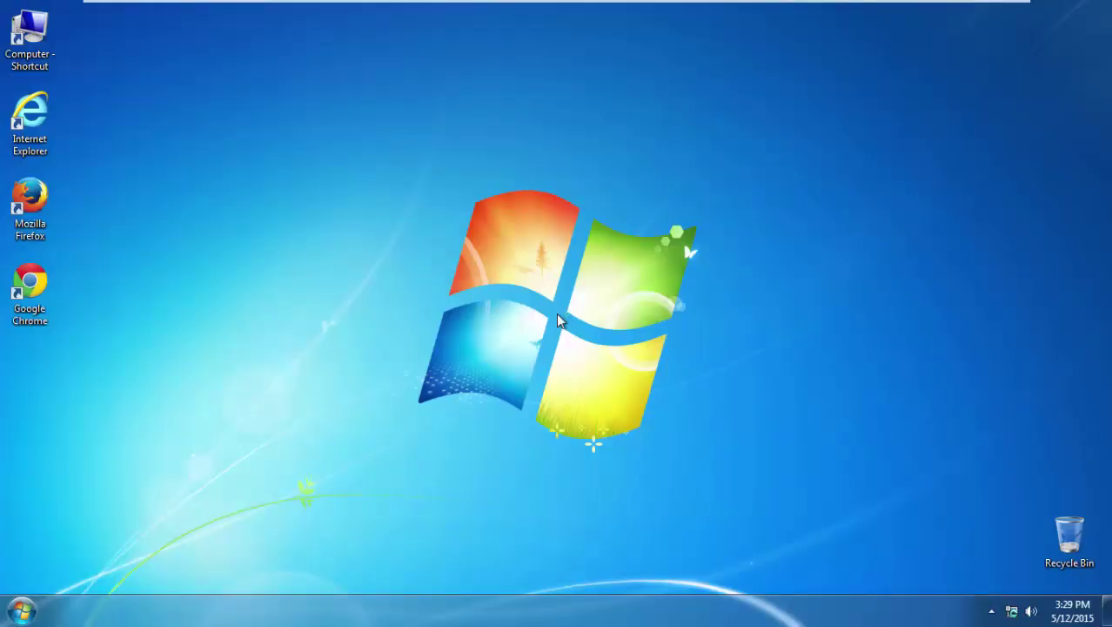
- Load howtoremove.guide and open the PC Optimization Tips article under TIPS
{"action": "type", "text": "howtoremove."}
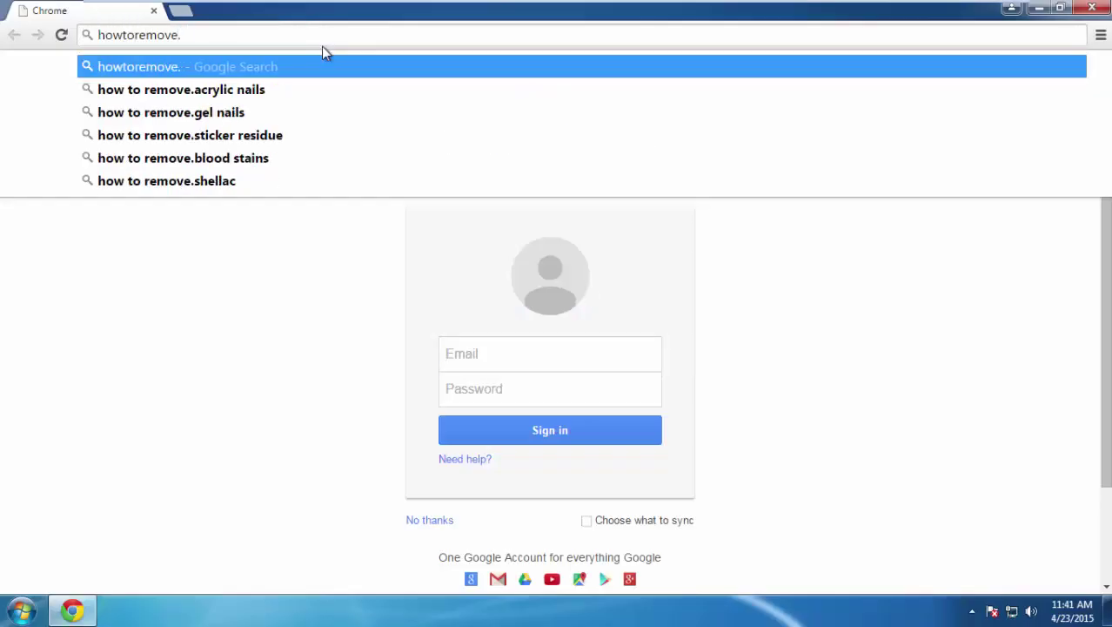
{"action": "type", "text": "guide"}
{"action": "key", "text": "Return"}
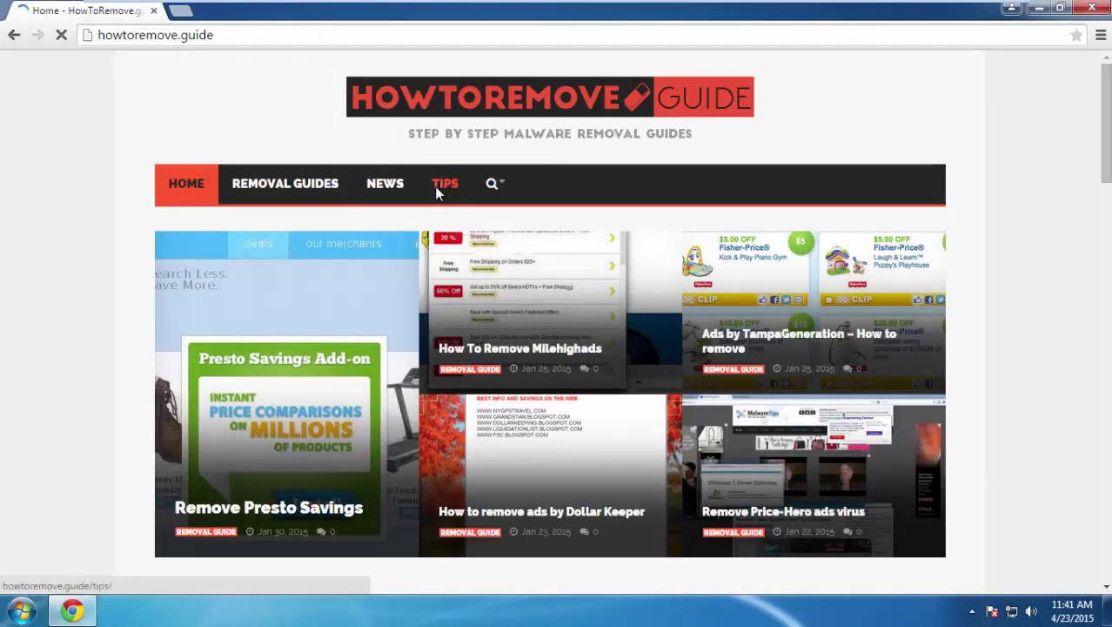
{"action": "left_click", "coordinate": [436, 188]}
{"action": "left_click", "coordinate": [214, 374]}
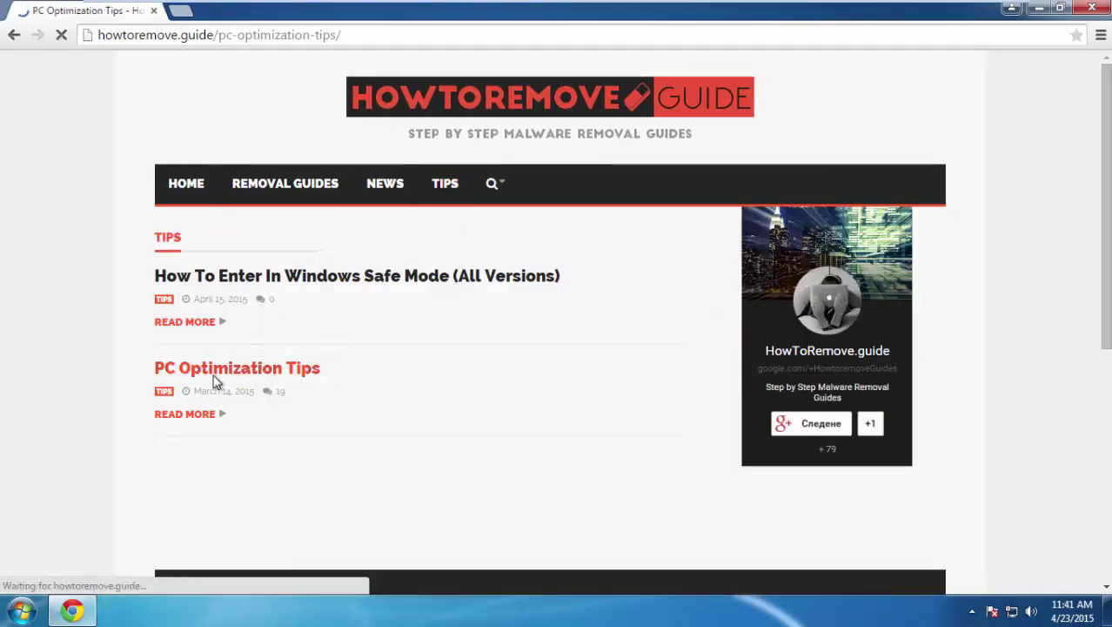
- Jump through the article's Getting Ready section and Tips Number 1 to 4
{"action": "left_click", "coordinate": [69, 298]}
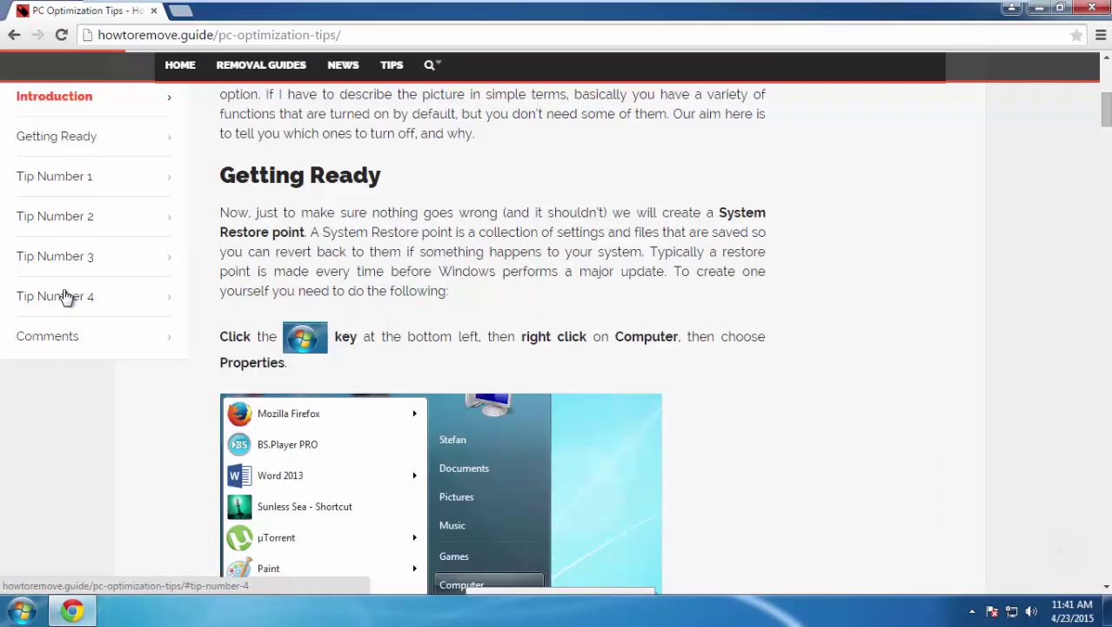
{"action": "left_click", "coordinate": [76, 189]}
{"action": "left_click", "coordinate": [62, 224]}
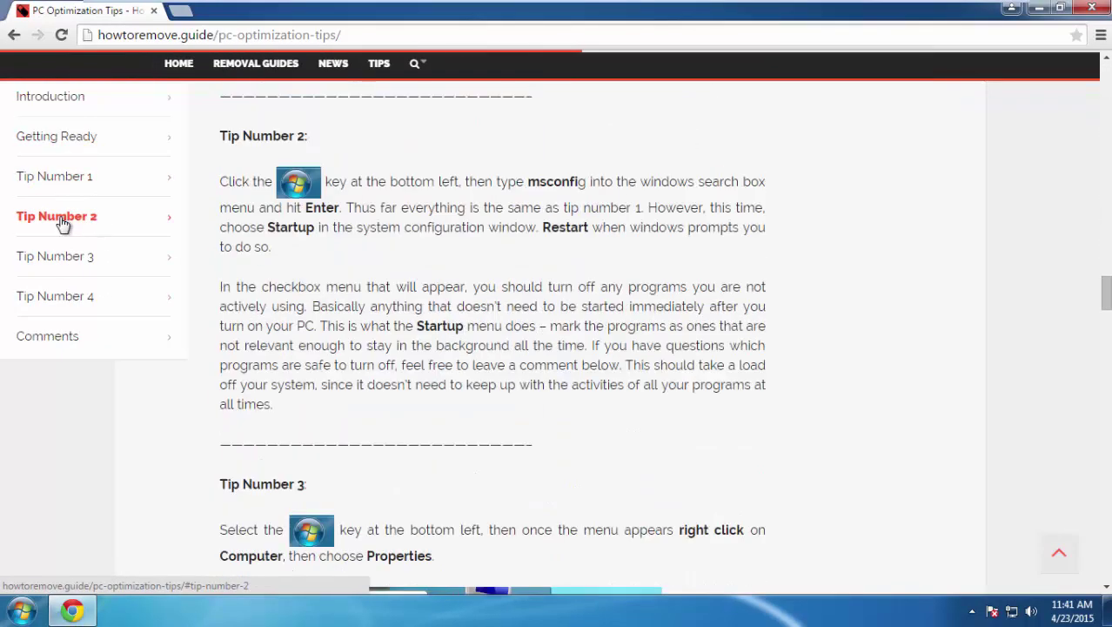
{"action": "left_click", "coordinate": [63, 258]}
{"action": "left_click", "coordinate": [61, 298]}
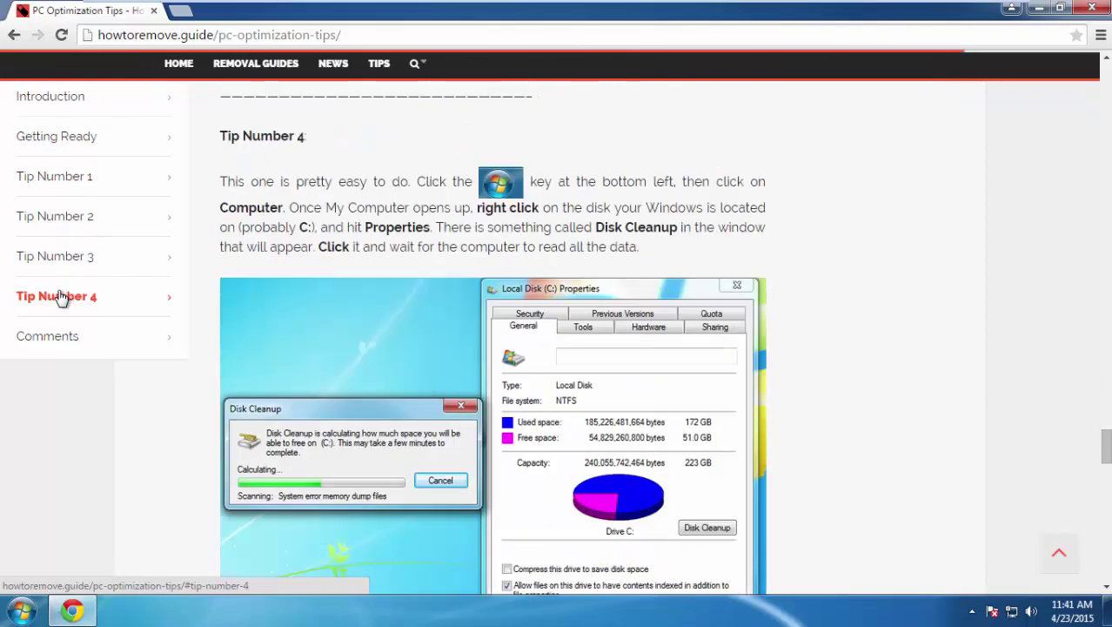
{"action": "left_click_drag", "start_coordinate": [1107, 446], "coordinate": [1108, 424]}
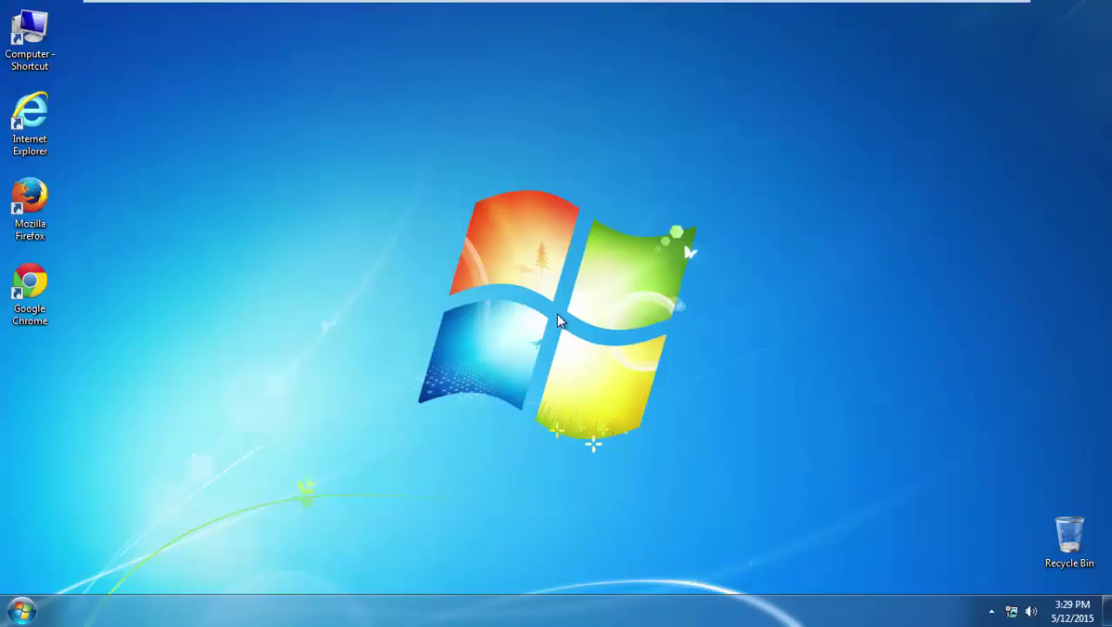
- Launch Internet Explorer from its desktop icon so msn.com loads
{"action": "double_click", "coordinate": [43, 128]}
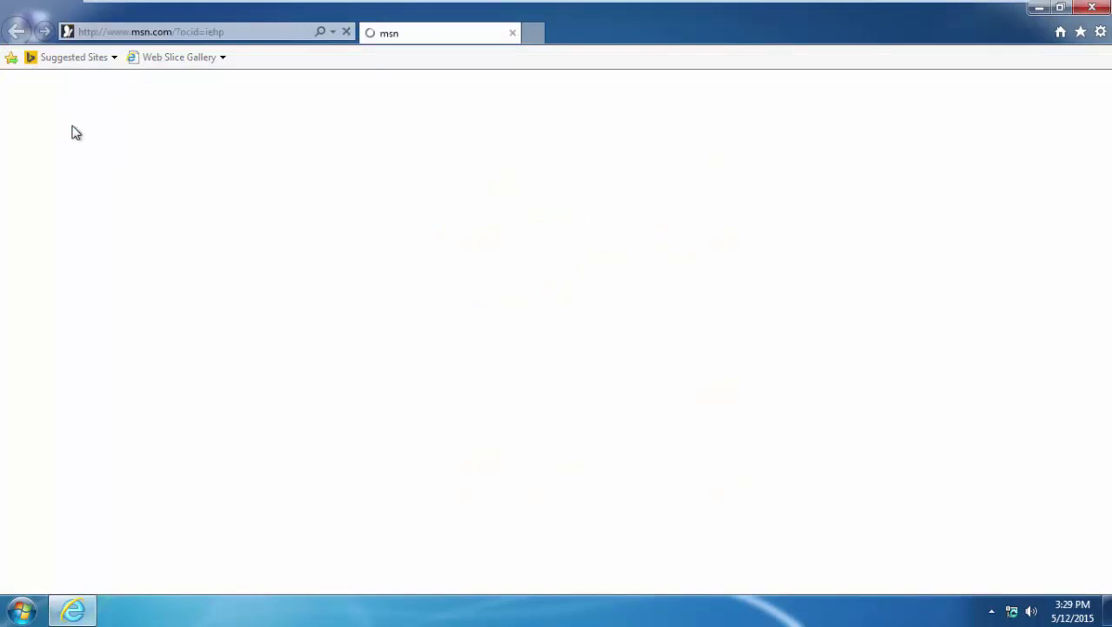